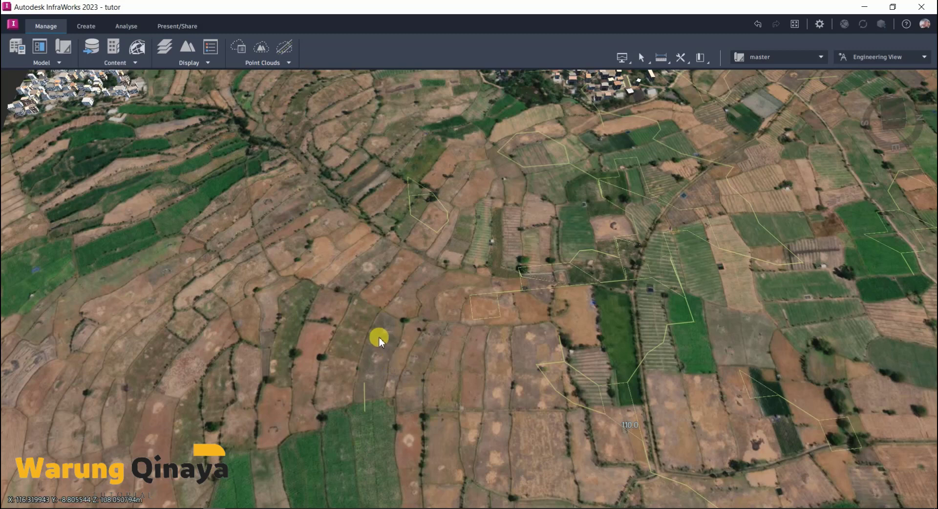
# Open the Style Palette and show the Road tab's Street catalogue of road styles.
pyautogui.scroll(2, 379, 298)
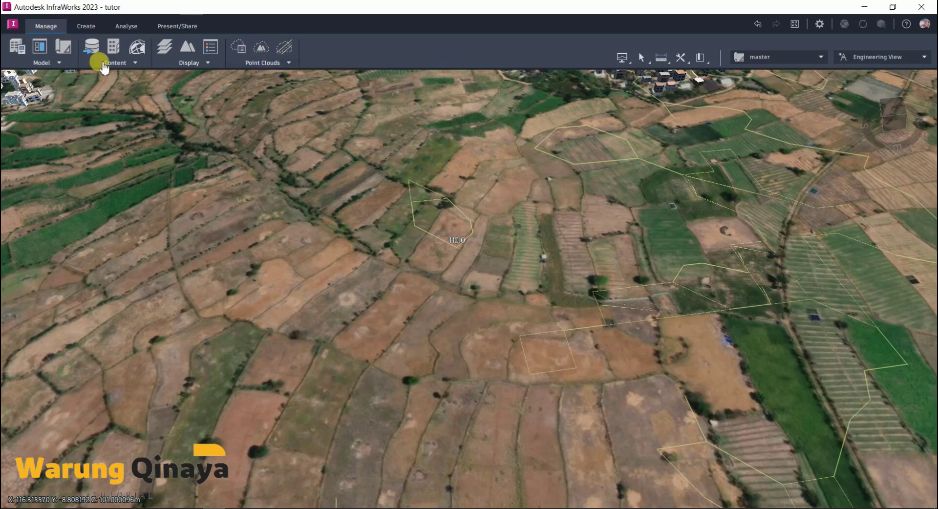
pyautogui.click(122, 62)
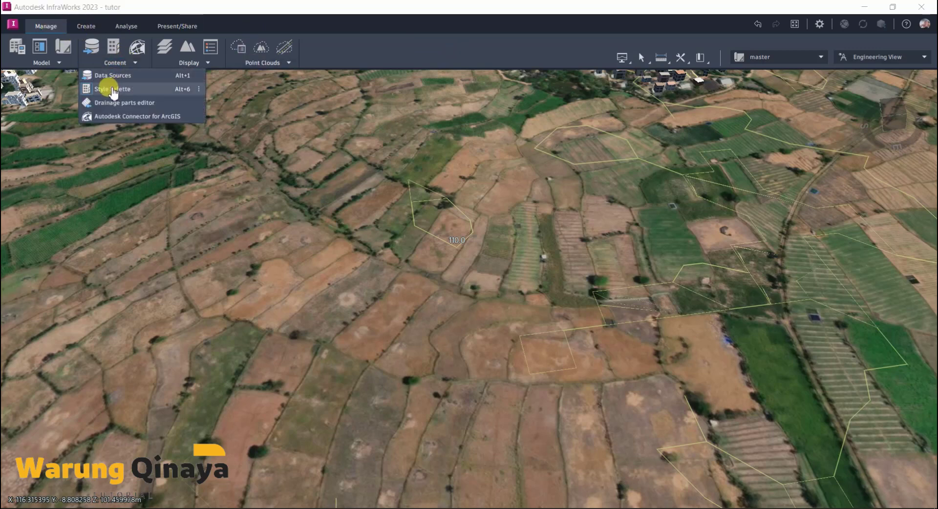
pyautogui.click(112, 90)
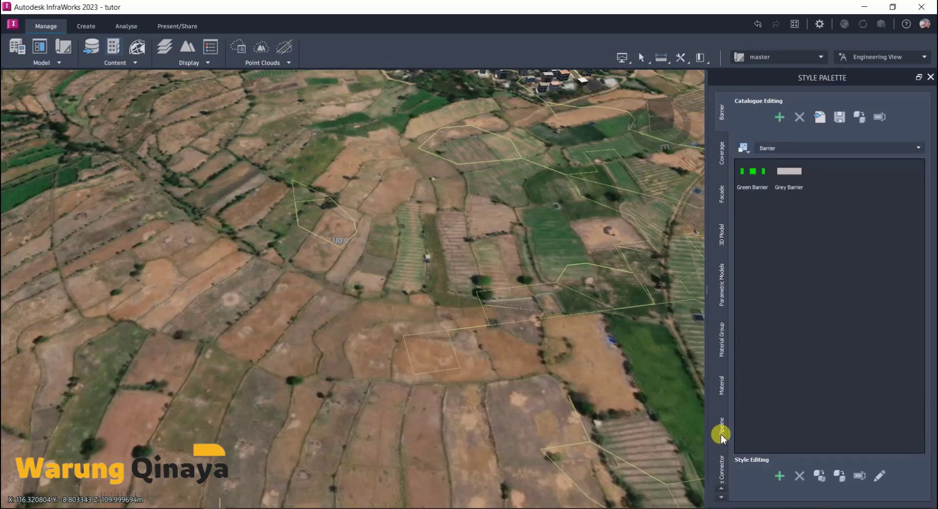
pyautogui.click(723, 496)
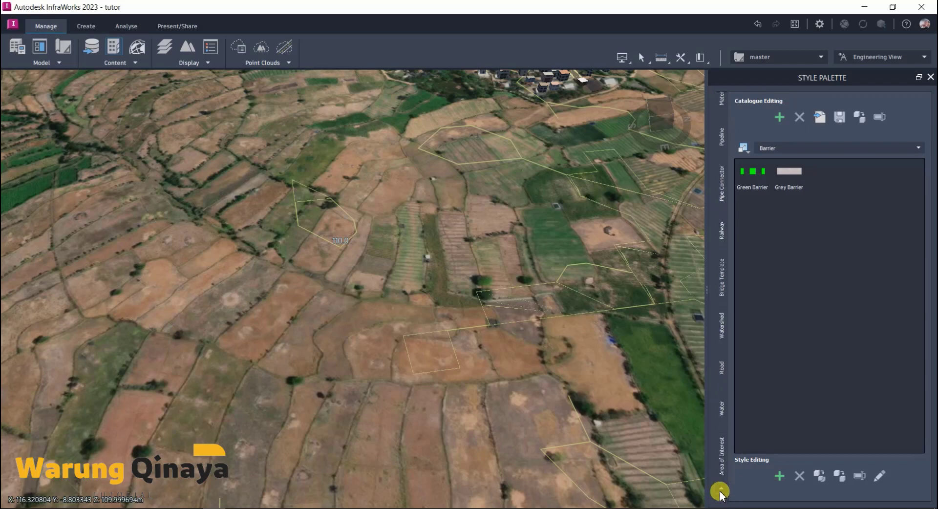
pyautogui.click(721, 368)
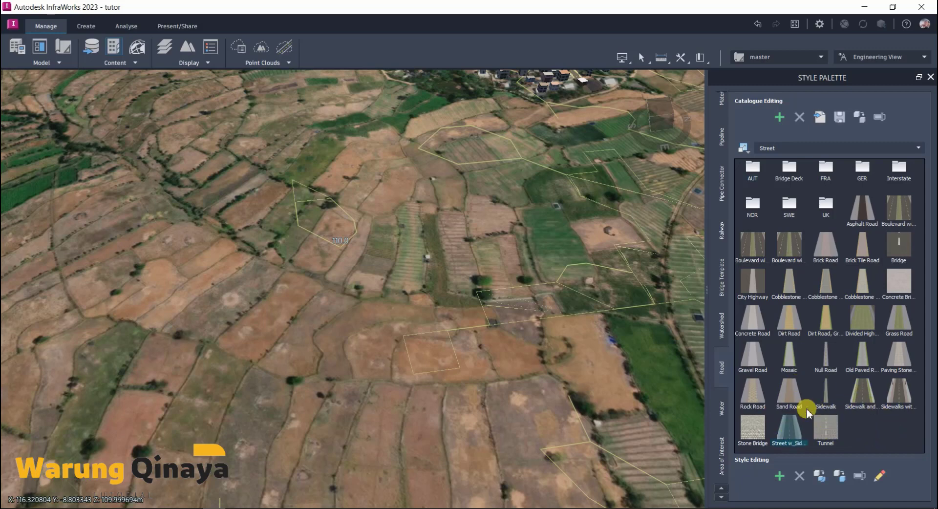
# Duplicate the street-with-sidewalk style, name the copy 'tipikal' and select it.
pyautogui.click(842, 475)
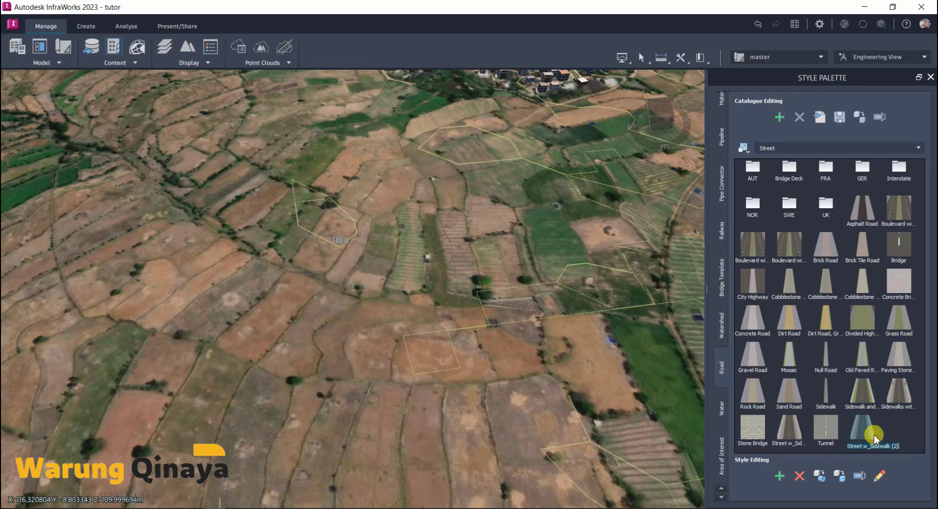
pyautogui.moveTo(862, 429)
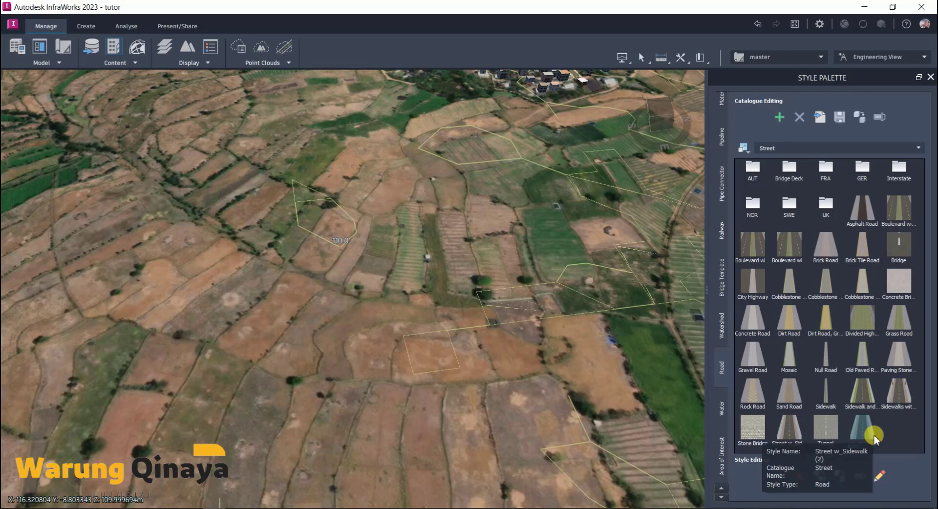
pyautogui.write('tipikal')
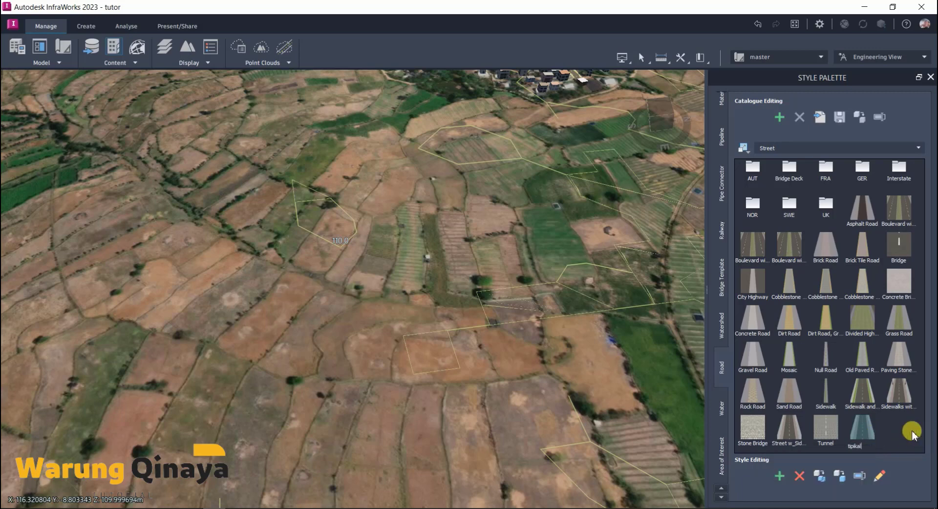
pyautogui.press('Return')
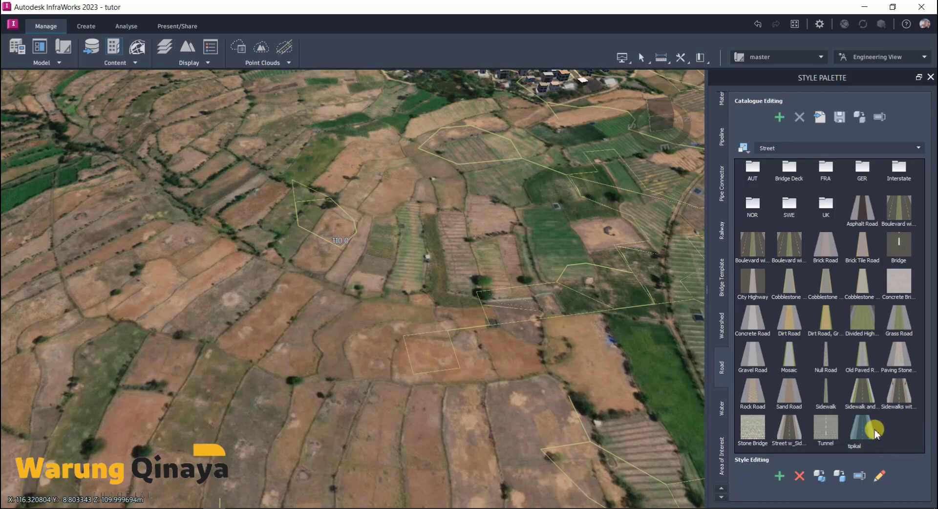
pyautogui.click(860, 433)
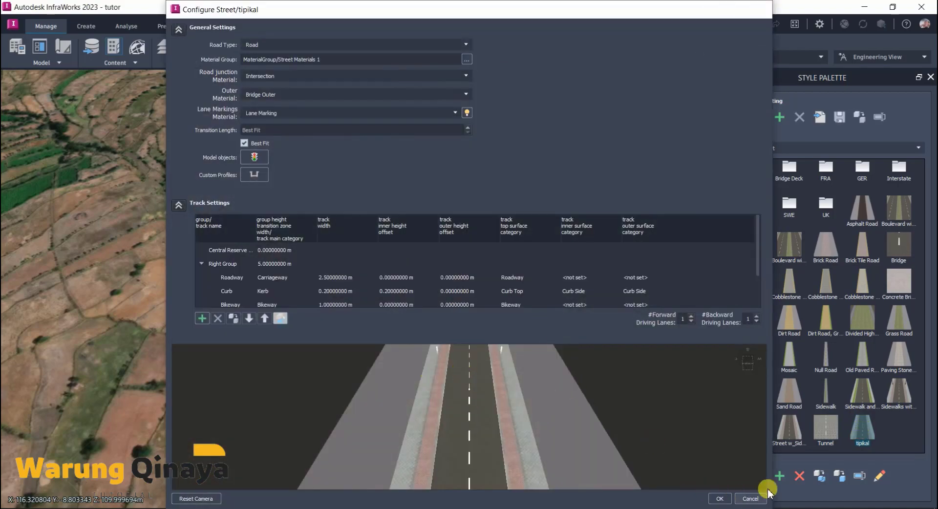
# Open the Configure Street/tipikal editor and orbit the road preview to inspect the curbs.
pyautogui.click(748, 499)
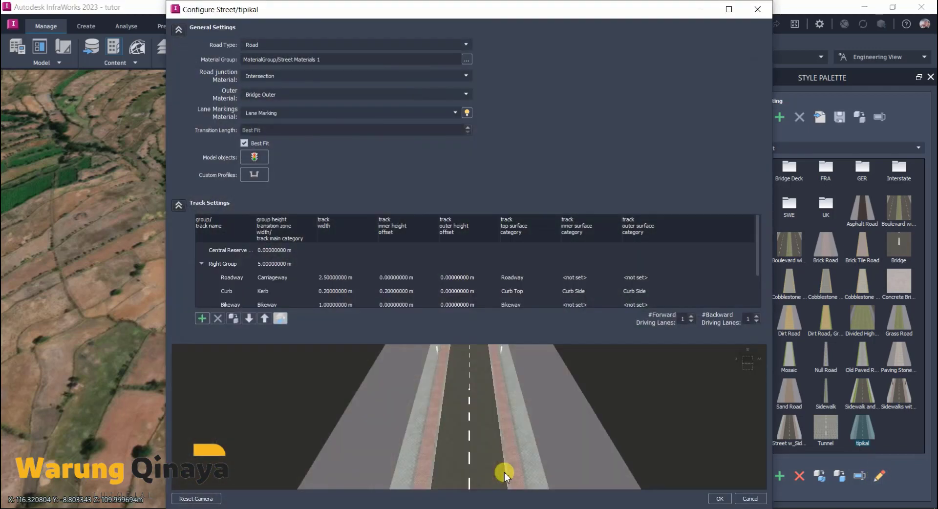
pyautogui.moveTo(507, 429)
pyautogui.mouseDown()
pyautogui.moveTo(476, 374)
pyautogui.moveTo(448, 457)
pyautogui.moveTo(476, 360)
pyautogui.moveTo(446, 448)
pyautogui.moveTo(477, 395)
pyautogui.moveTo(469, 370)
pyautogui.moveTo(466, 418)
pyautogui.mouseUp()
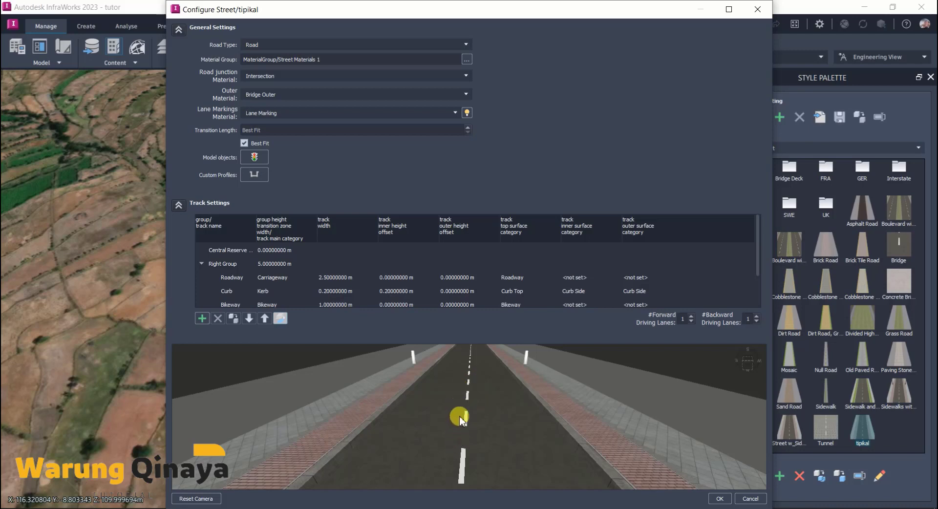
pyautogui.moveTo(453, 417)
pyautogui.mouseDown()
pyautogui.moveTo(486, 410)
pyautogui.moveTo(482, 427)
pyautogui.moveTo(488, 420)
pyautogui.mouseUp()
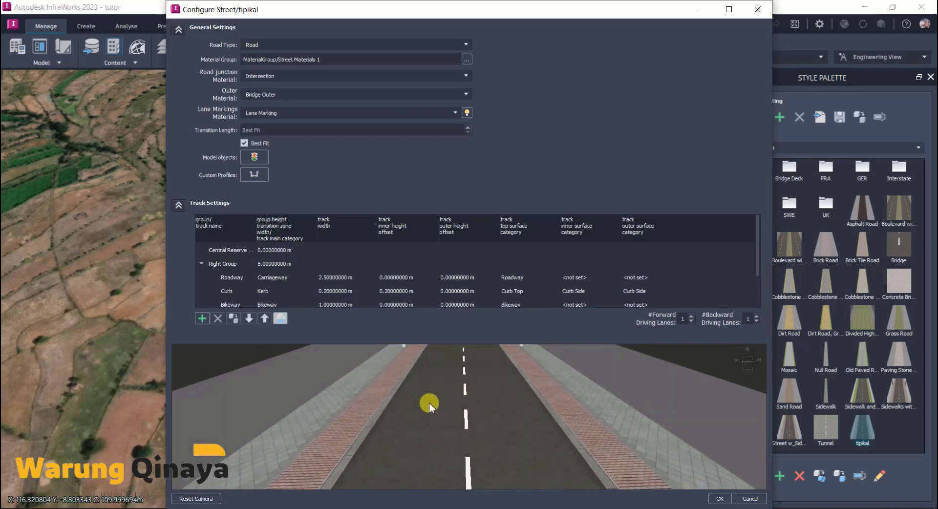
pyautogui.moveTo(427, 402)
pyautogui.mouseDown()
pyautogui.moveTo(461, 383)
pyautogui.moveTo(469, 360)
pyautogui.moveTo(465, 375)
pyautogui.mouseUp()
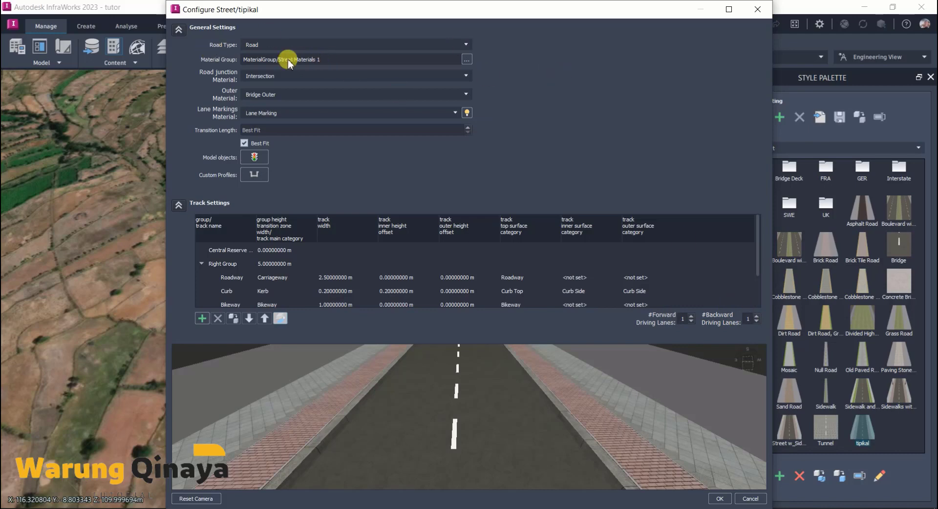
# Keep the tipikal style's Road Type set to Road.
pyautogui.click(276, 44)
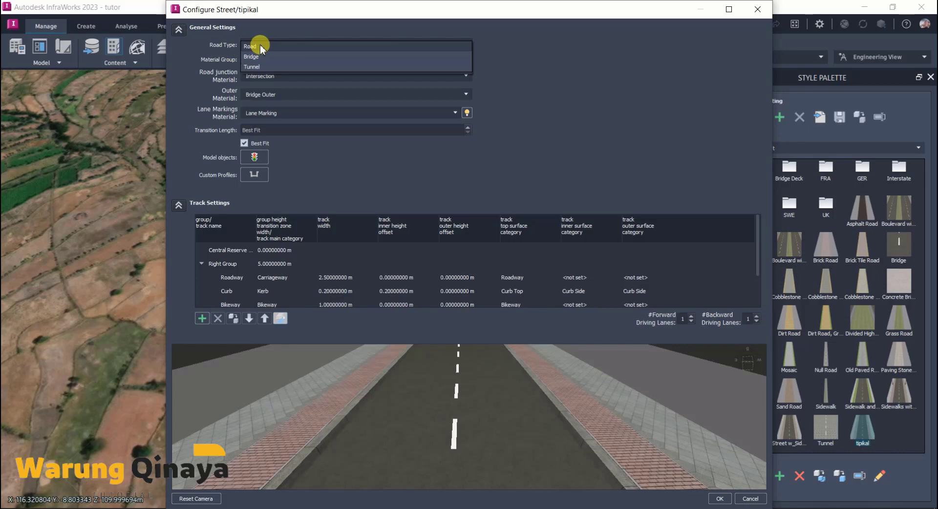
pyautogui.click(260, 45)
pyautogui.click(260, 44)
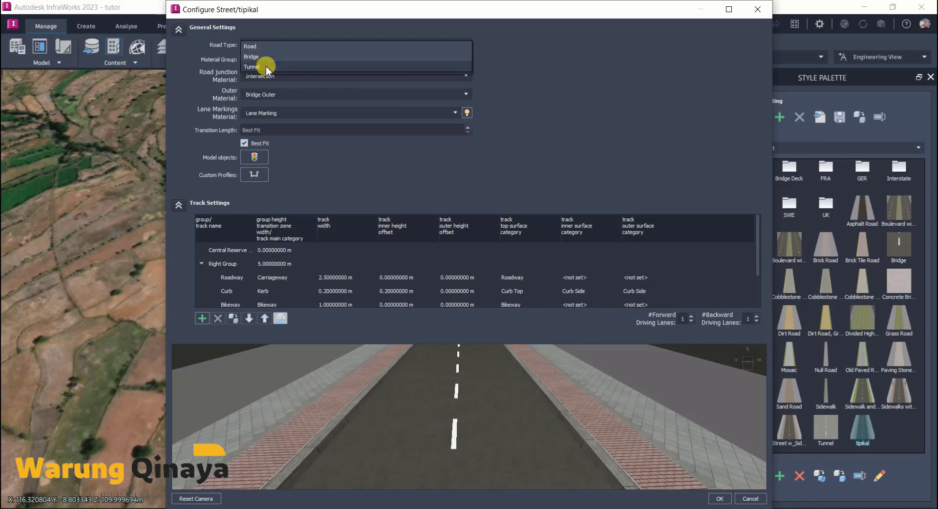
pyautogui.click(545, 103)
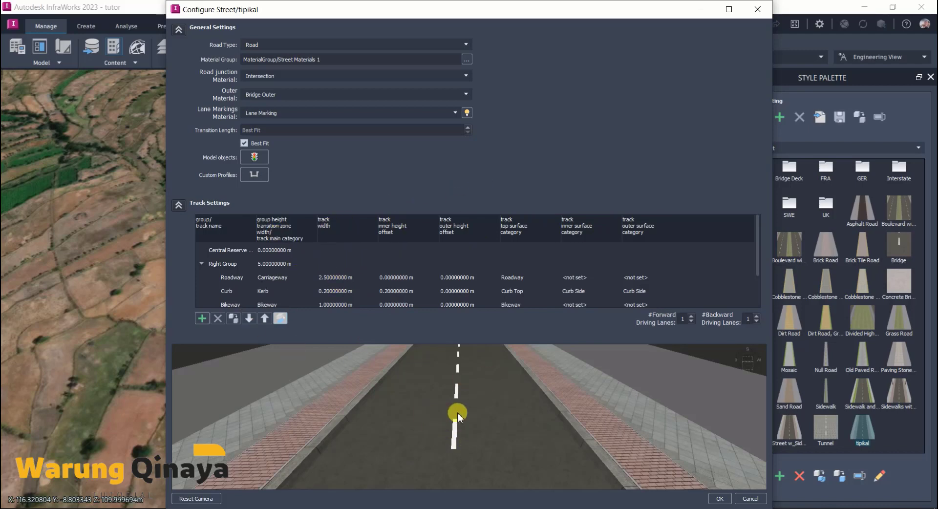
pyautogui.moveTo(429, 419)
pyautogui.mouseDown()
pyautogui.moveTo(486, 419)
pyautogui.moveTo(454, 413)
pyautogui.mouseUp()
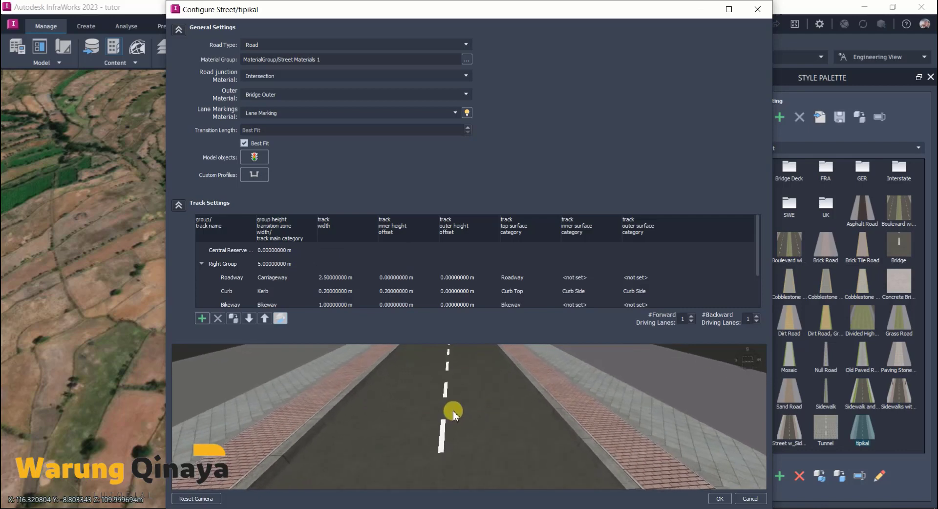
# Set both forward and backward driving lanes to 2, checking the result in the preview.
pyautogui.click(691, 316)
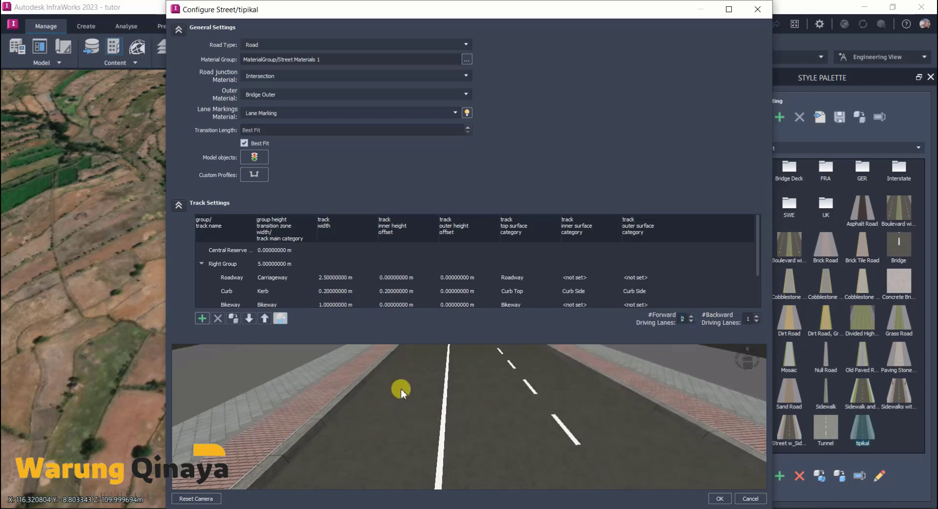
pyautogui.moveTo(389, 427); pyautogui.dragTo(402, 410)
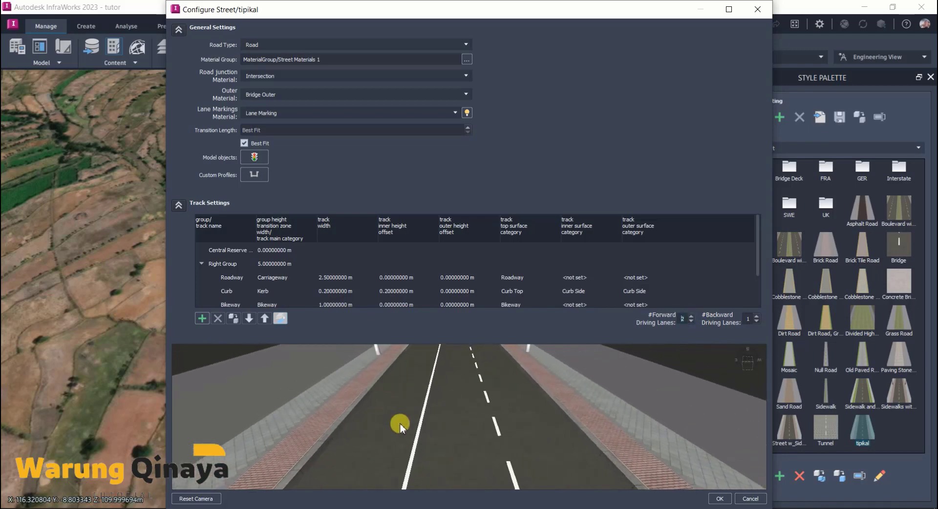
pyautogui.click(756, 317)
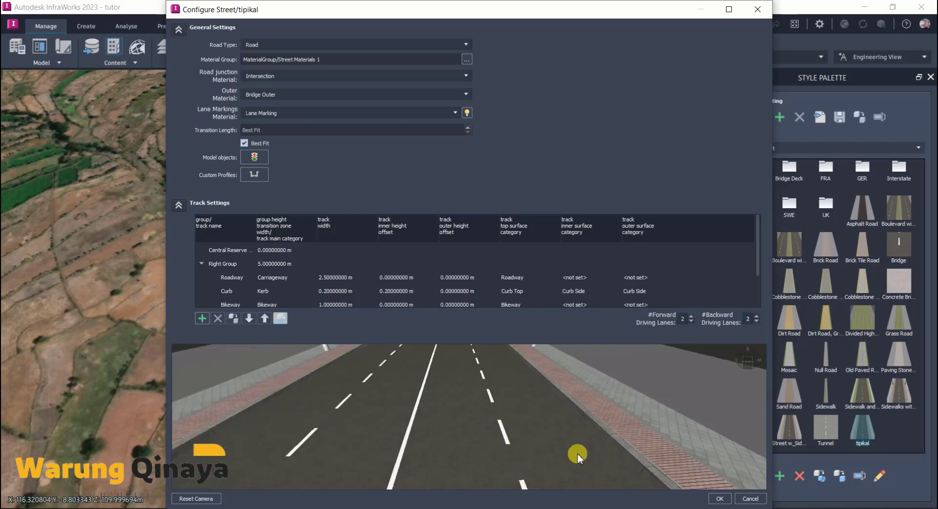
pyautogui.moveTo(580, 452)
pyautogui.mouseDown()
pyautogui.moveTo(511, 412)
pyautogui.moveTo(503, 392)
pyautogui.moveTo(483, 432)
pyautogui.moveTo(500, 406)
pyautogui.mouseUp()
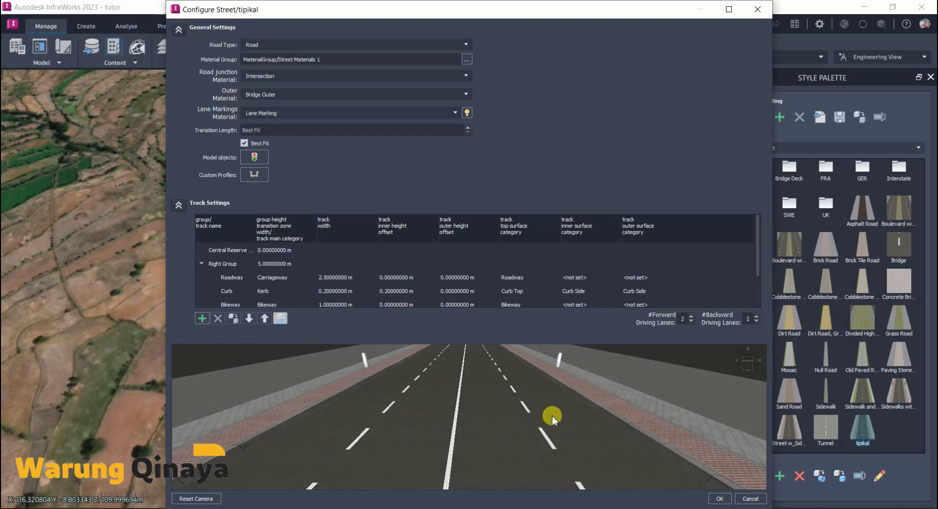
pyautogui.moveTo(463, 435)
pyautogui.mouseDown()
pyautogui.moveTo(473, 442)
pyautogui.moveTo(396, 441)
pyautogui.moveTo(467, 429)
pyautogui.moveTo(457, 386)
pyautogui.moveTo(410, 394)
pyautogui.moveTo(409, 417)
pyautogui.moveTo(335, 417)
pyautogui.moveTo(303, 384)
pyautogui.moveTo(277, 389)
pyautogui.moveTo(335, 409)
pyautogui.moveTo(266, 383)
pyautogui.mouseUp()
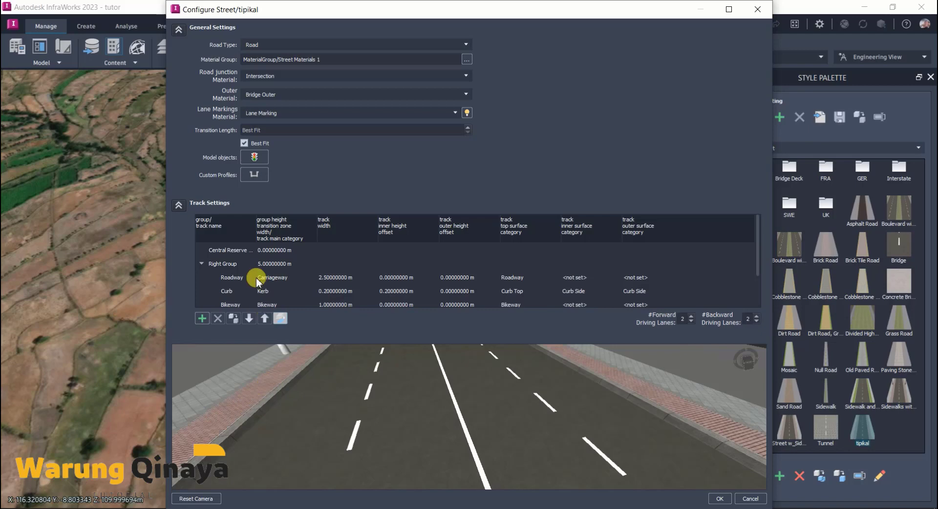
pyautogui.scroll(-1, 251, 276)
# Delete the Bikeway track, then collapse Right Group and select the Central Reserve Group.
pyautogui.doubleClick(233, 278)
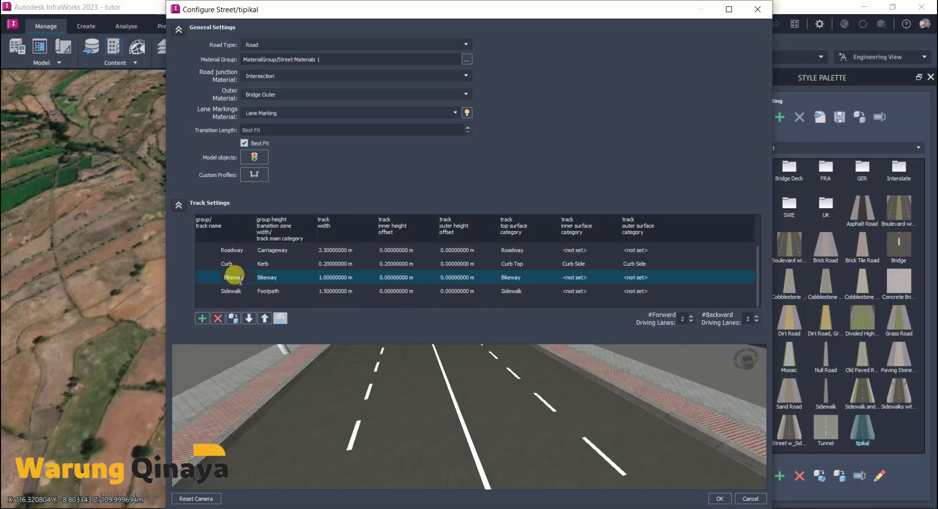
pyautogui.click(224, 323)
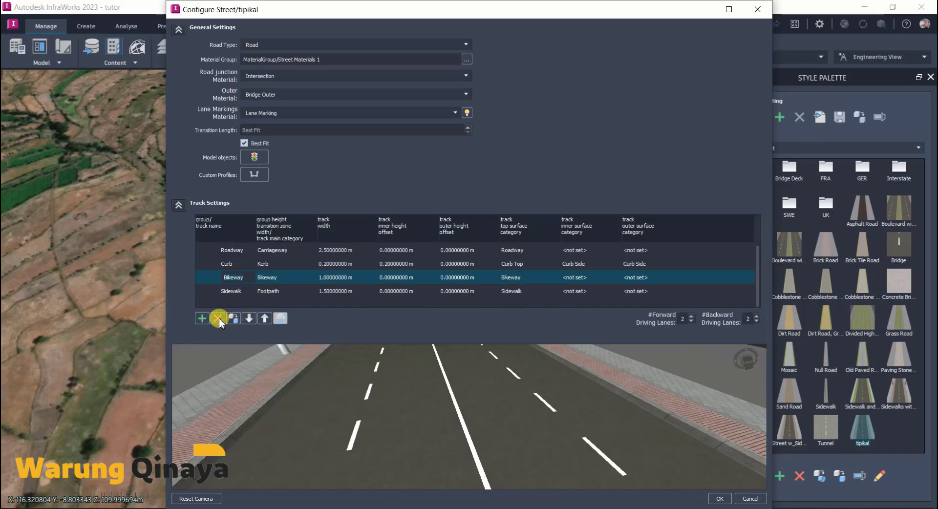
pyautogui.click(267, 423)
pyautogui.moveTo(333, 398)
pyautogui.mouseDown()
pyautogui.moveTo(325, 401)
pyautogui.moveTo(438, 417)
pyautogui.moveTo(480, 391)
pyautogui.moveTo(422, 433)
pyautogui.moveTo(436, 392)
pyautogui.mouseUp()
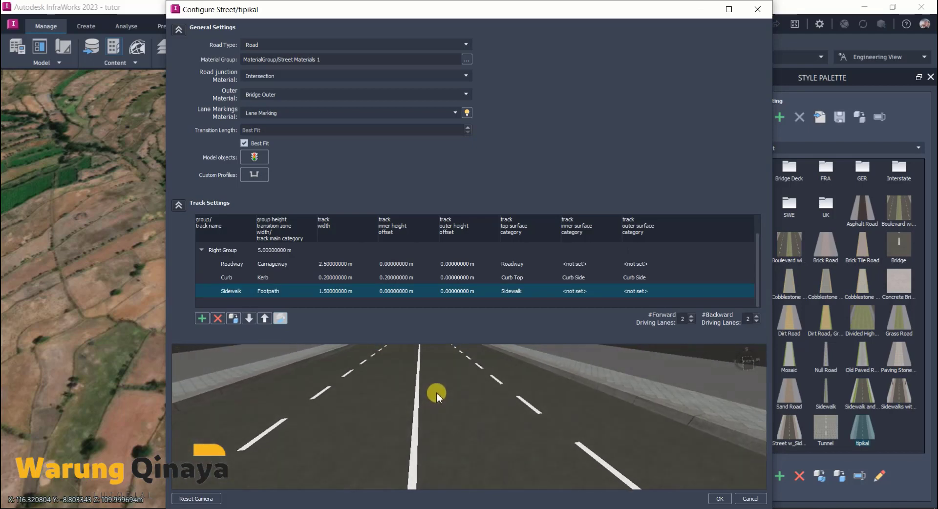
pyautogui.click(201, 250)
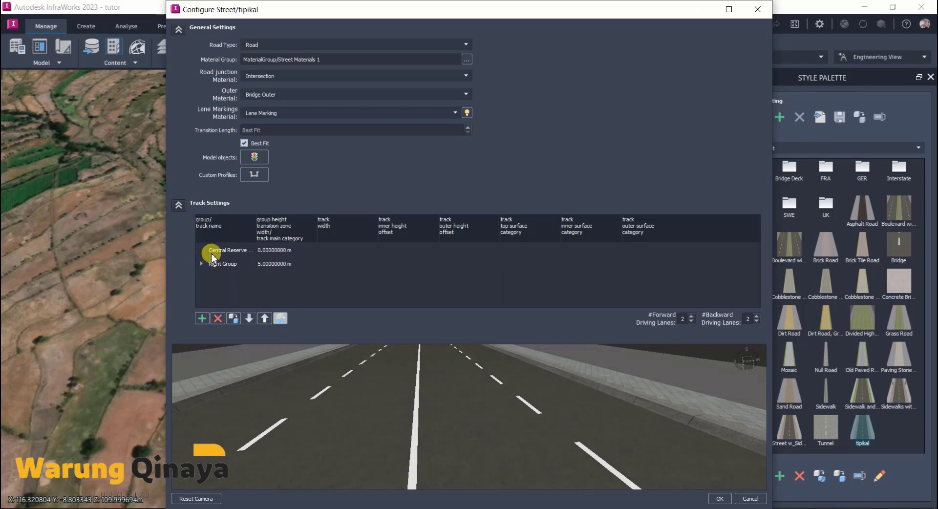
pyautogui.click(212, 252)
pyautogui.moveTo(255, 223); pyautogui.dragTo(322, 225)
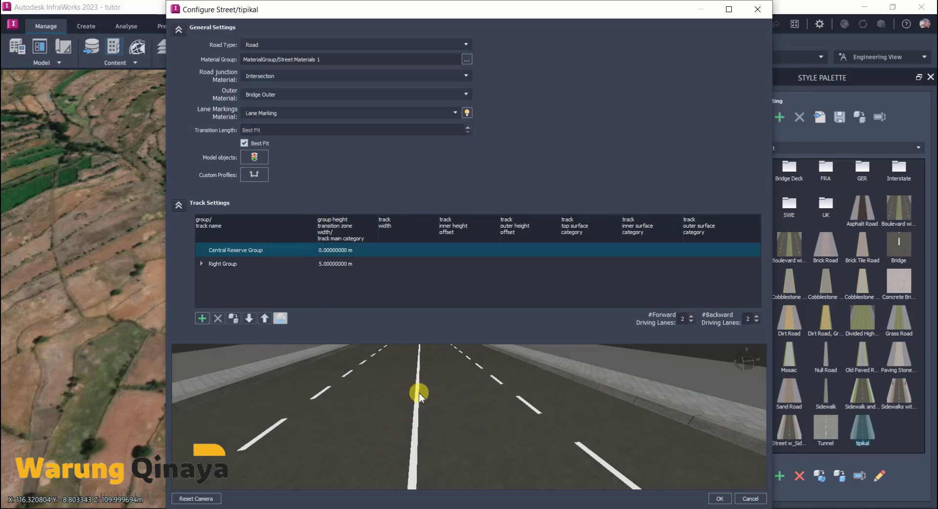
# Add three Central Reserve tracks named kerb, median and kerb.
pyautogui.click(201, 318)
pyautogui.click(201, 319)
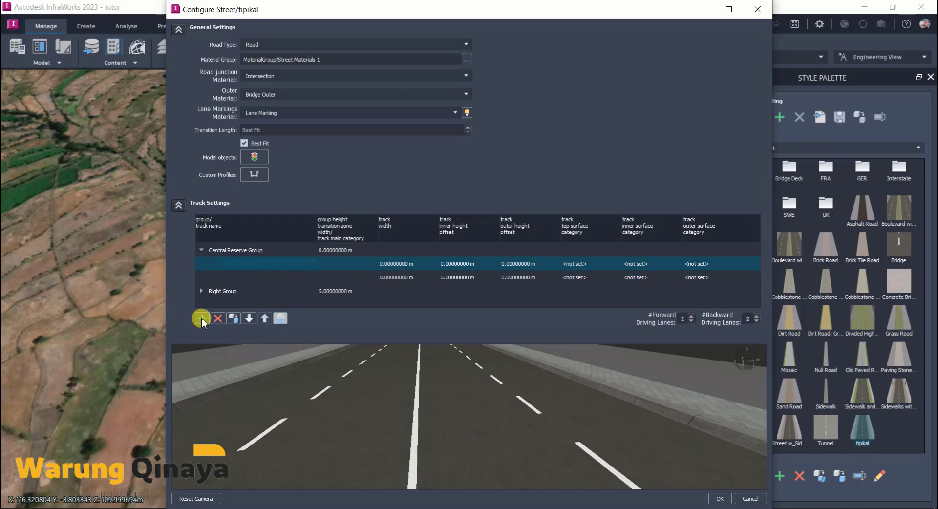
pyautogui.click(201, 319)
pyautogui.doubleClick(232, 267)
pyautogui.write('ker')
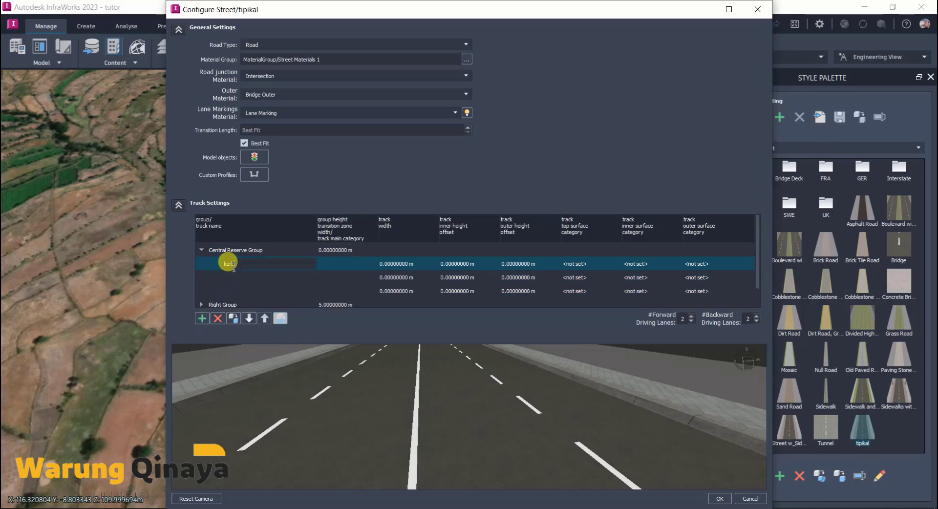
pyautogui.doubleClick(234, 276)
pyautogui.write('m')
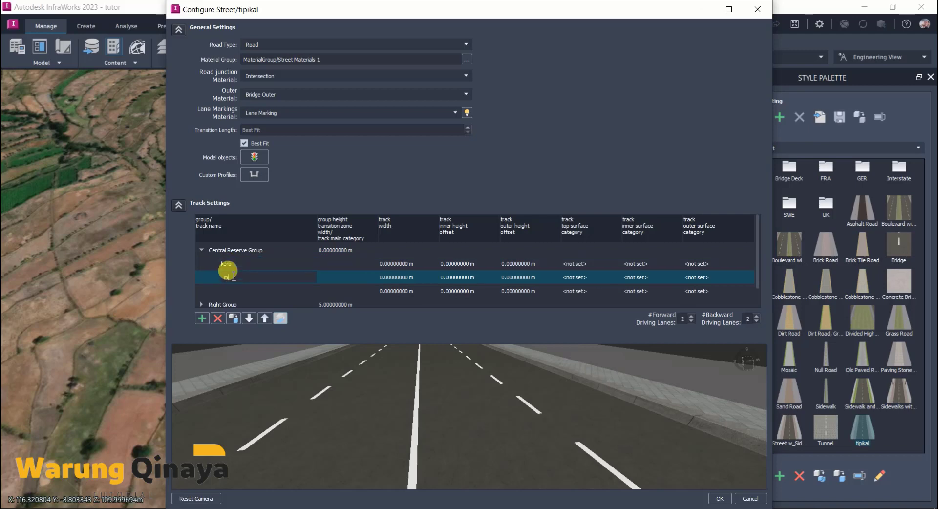
pyautogui.write('edian')
pyautogui.doubleClick(239, 291)
pyautogui.write('kerb')
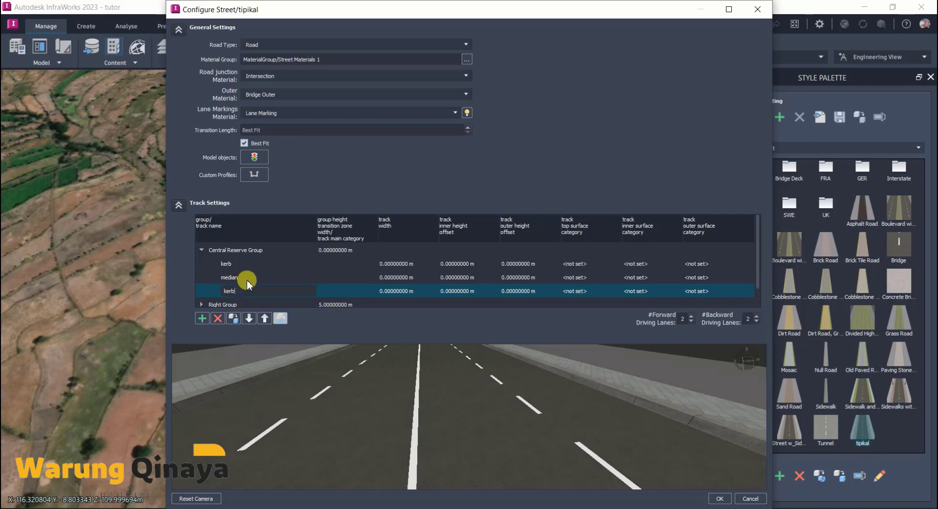
pyautogui.click(246, 277)
# Set the three tracks' main categories to Kerb, Greenspace and Kerb.
pyautogui.click(267, 264)
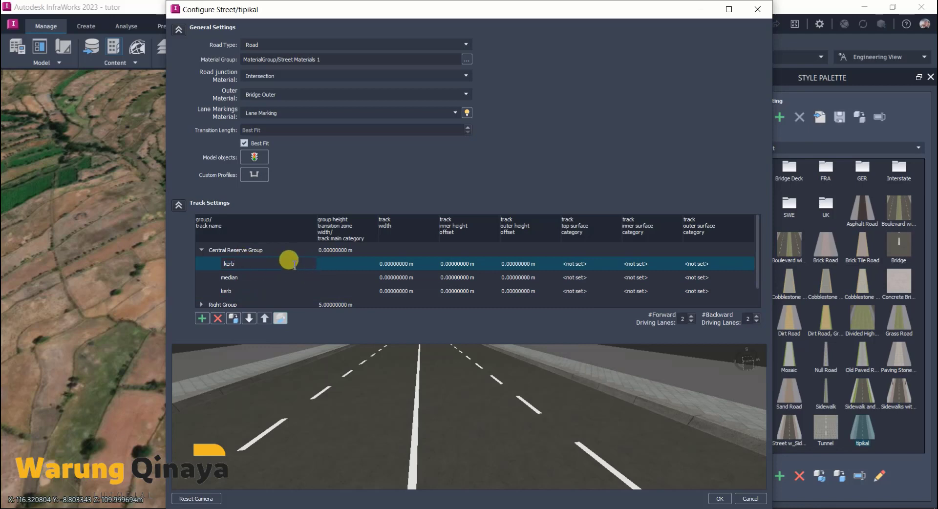
pyautogui.click(353, 262)
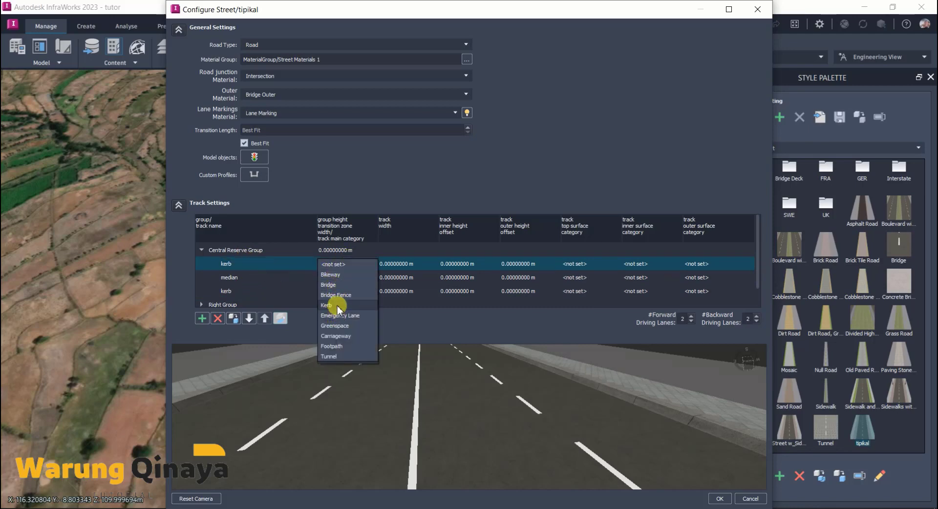
pyautogui.click(335, 306)
pyautogui.click(249, 277)
pyautogui.click(342, 277)
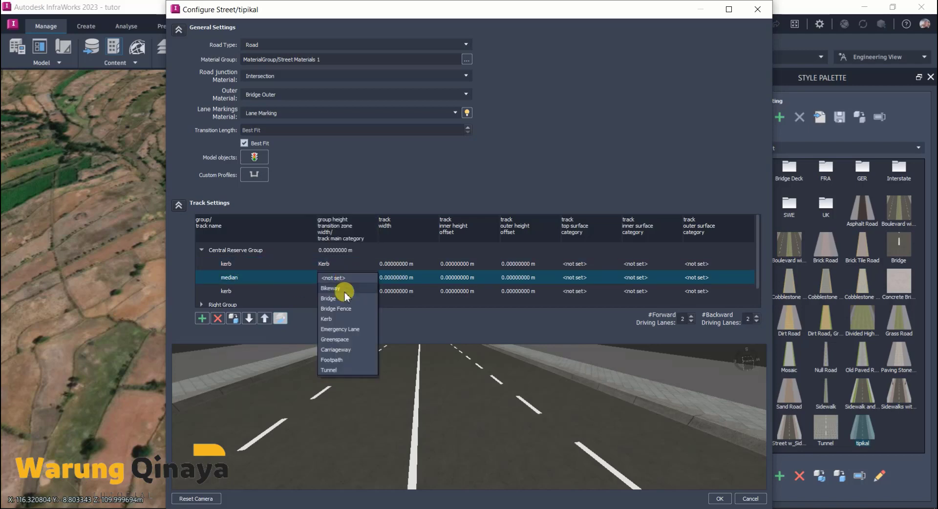
pyautogui.click(343, 339)
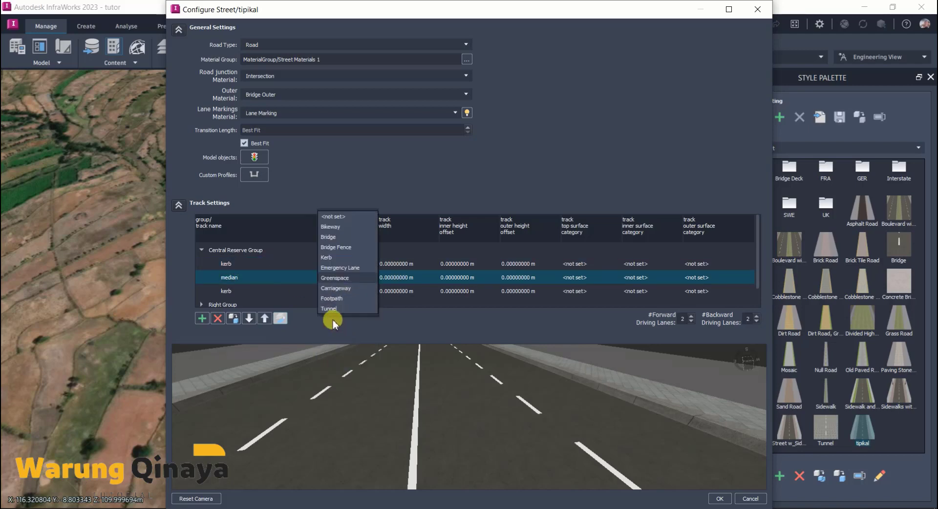
pyautogui.click(266, 294)
pyautogui.click(336, 291)
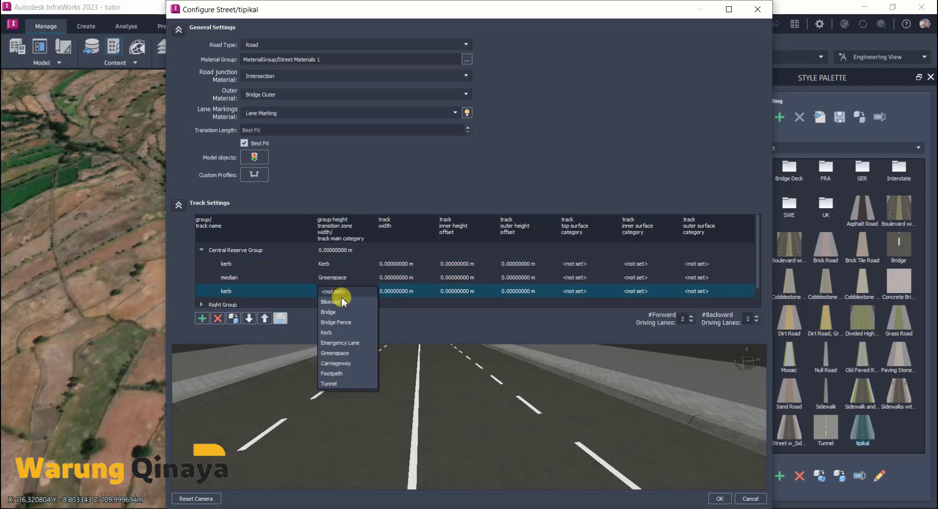
pyautogui.click(331, 333)
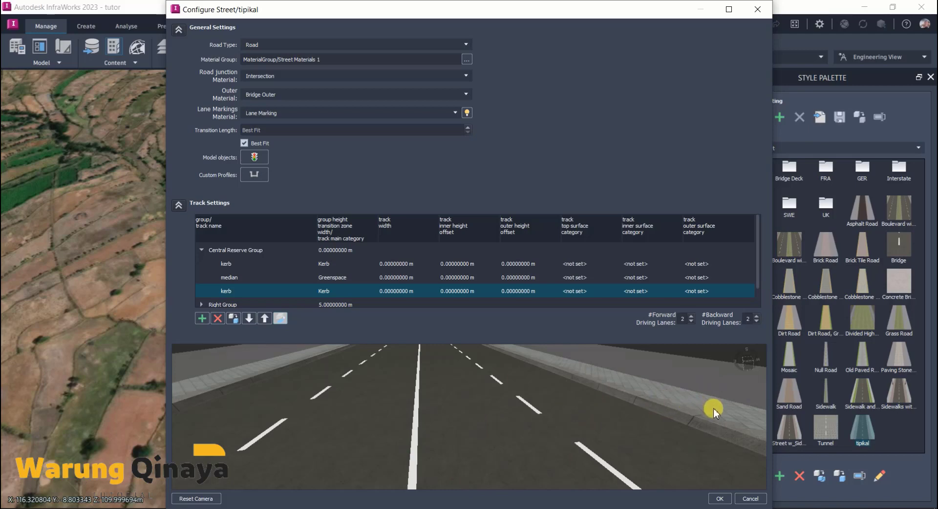
# Set the kerb, median and kerb track widths to 0.2 m, 1 m and 0.2 m.
pyautogui.doubleClick(386, 263)
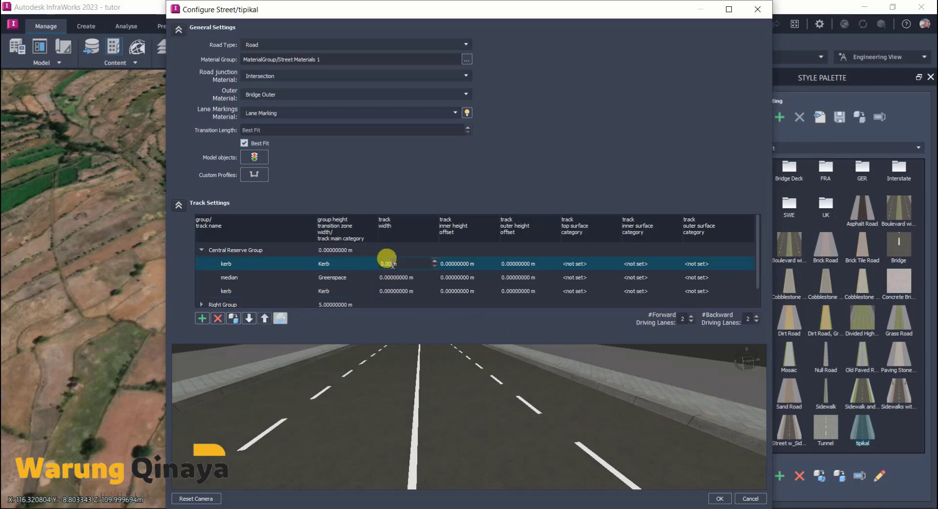
pyautogui.write('2')
pyautogui.press('BackSpace')
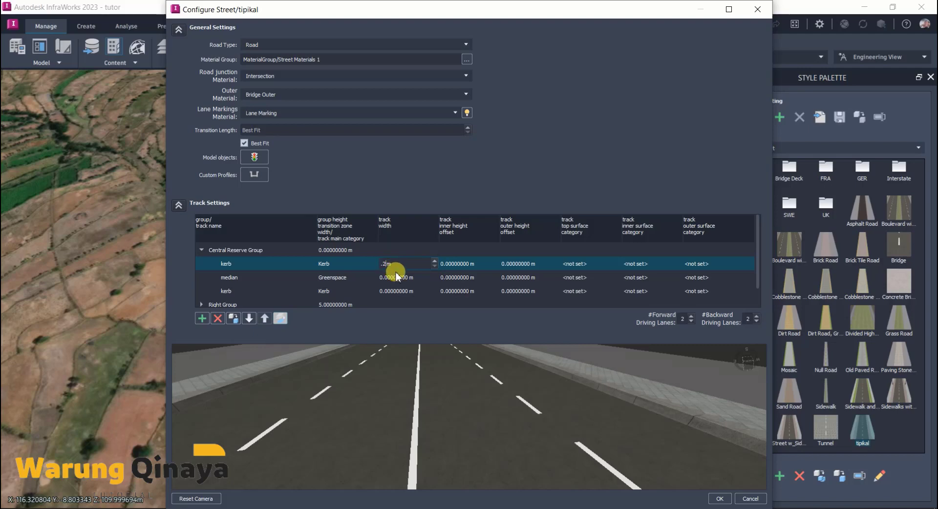
pyautogui.doubleClick(400, 277)
pyautogui.write('1m')
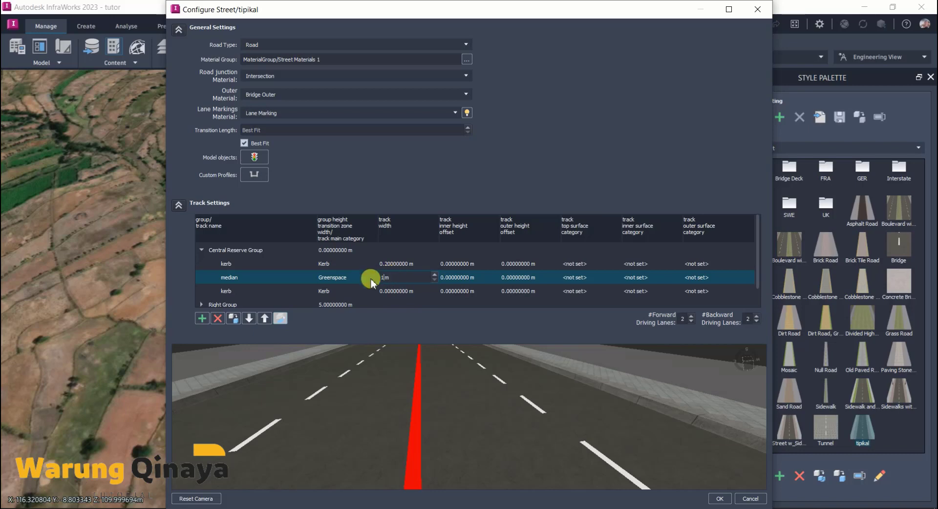
pyautogui.doubleClick(414, 292)
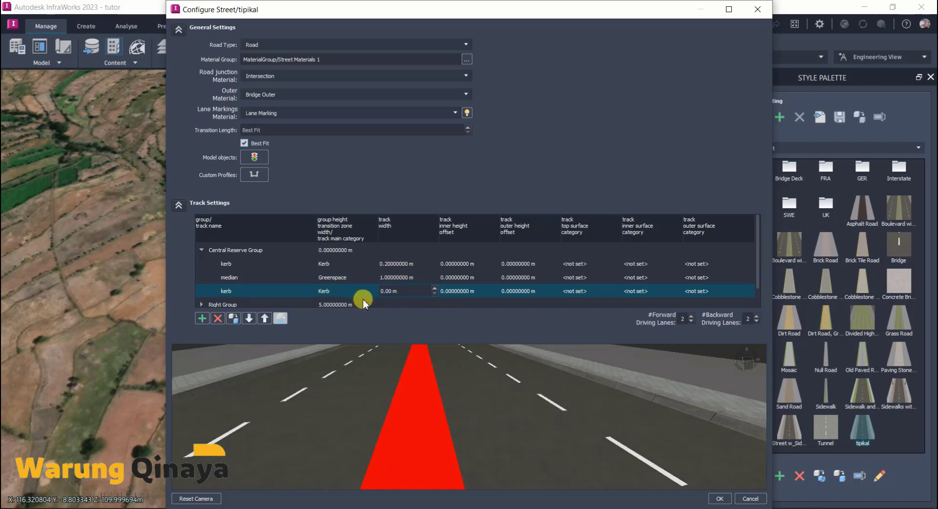
pyautogui.press('BackSpace')
pyautogui.press('BackSpace')
pyautogui.doubleClick(389, 275)
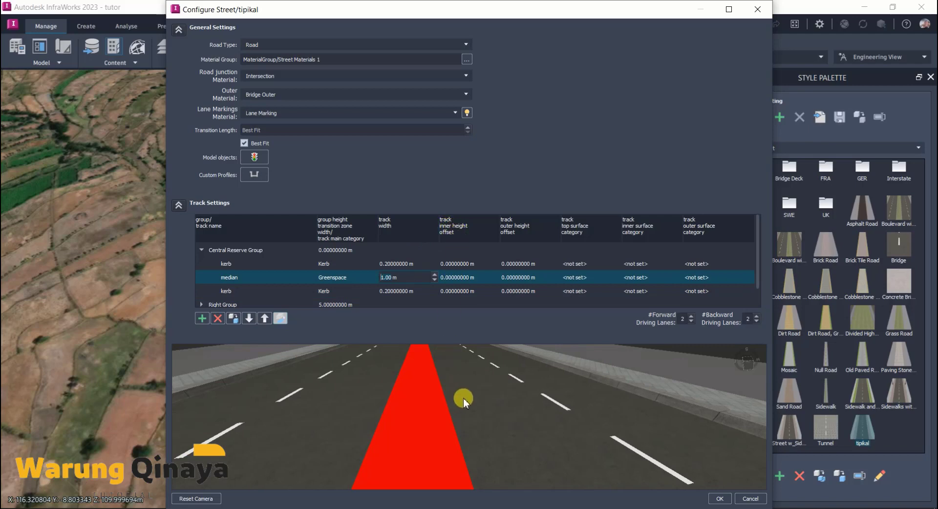
pyautogui.moveTo(463, 399)
pyautogui.mouseDown()
pyautogui.moveTo(509, 407)
pyautogui.moveTo(456, 420)
pyautogui.mouseUp()
pyautogui.click(538, 279)
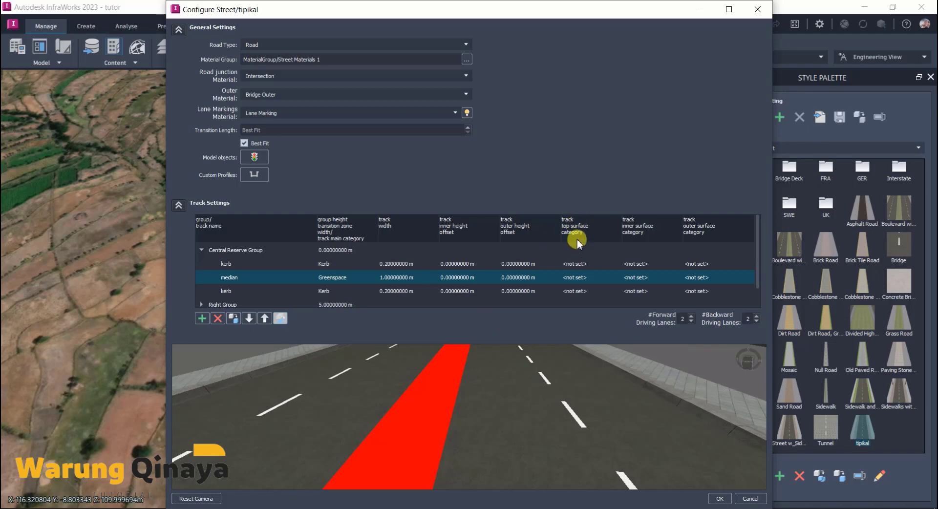
# Set the median track's top surface category to Sidewalk.
pyautogui.click(576, 277)
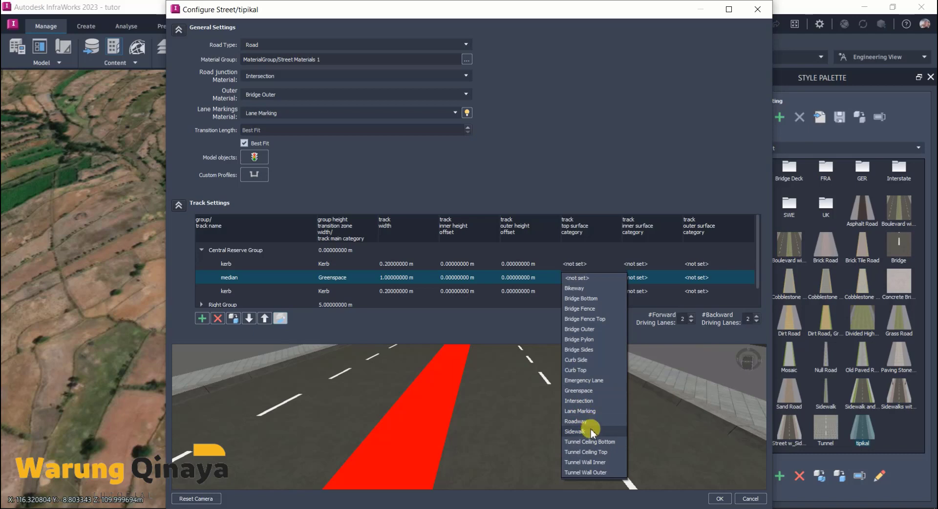
pyautogui.click(589, 432)
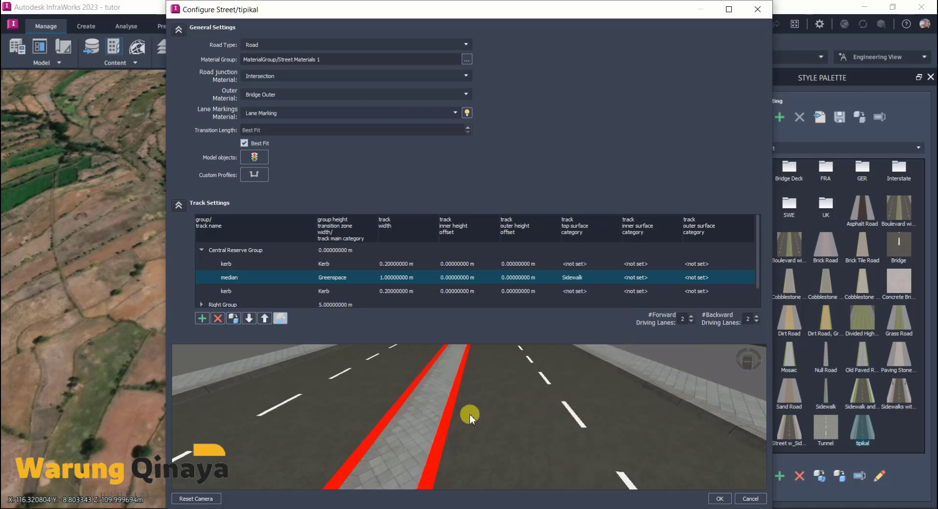
pyautogui.moveTo(487, 416)
pyautogui.mouseDown()
pyautogui.moveTo(508, 404)
pyautogui.moveTo(443, 400)
pyautogui.moveTo(424, 419)
pyautogui.moveTo(355, 435)
pyautogui.mouseUp()
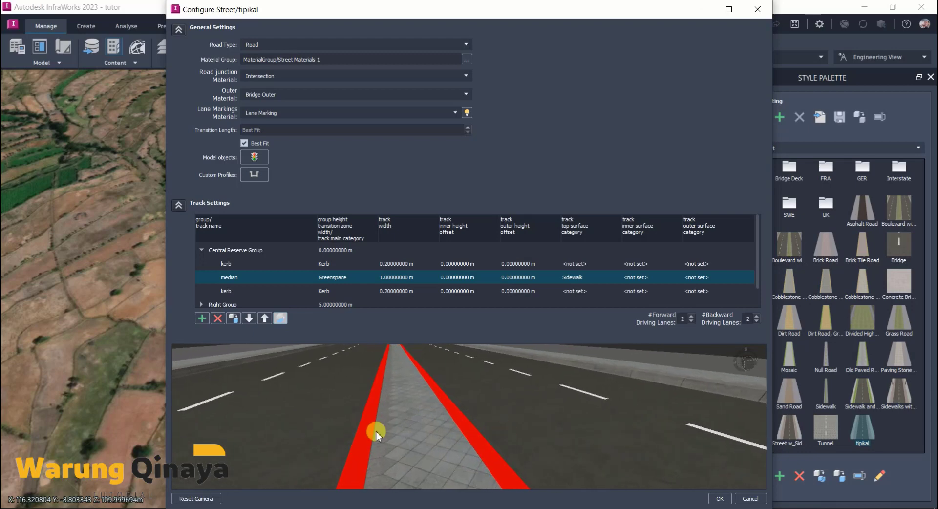
# Give the first central kerb a 0.2 m inner height offset and the second kerb a −0.2 m outer offset.
pyautogui.doubleClick(456, 264)
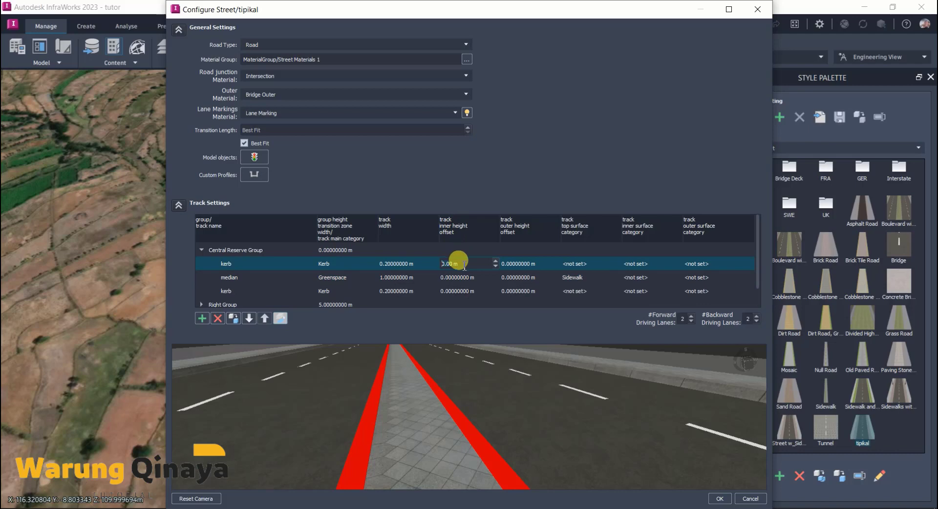
pyautogui.write('0')
pyautogui.doubleClick(457, 290)
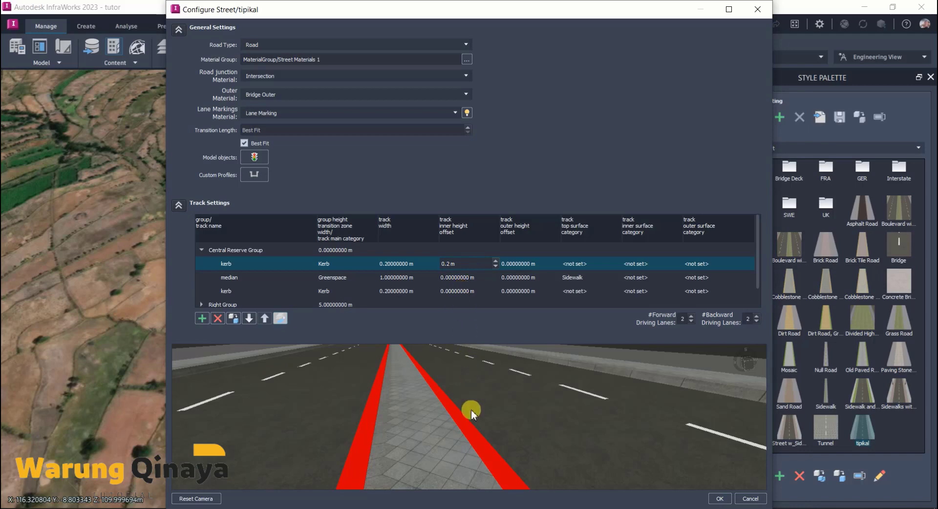
pyautogui.moveTo(510, 429)
pyautogui.mouseDown()
pyautogui.moveTo(512, 442)
pyautogui.moveTo(469, 441)
pyautogui.mouseUp()
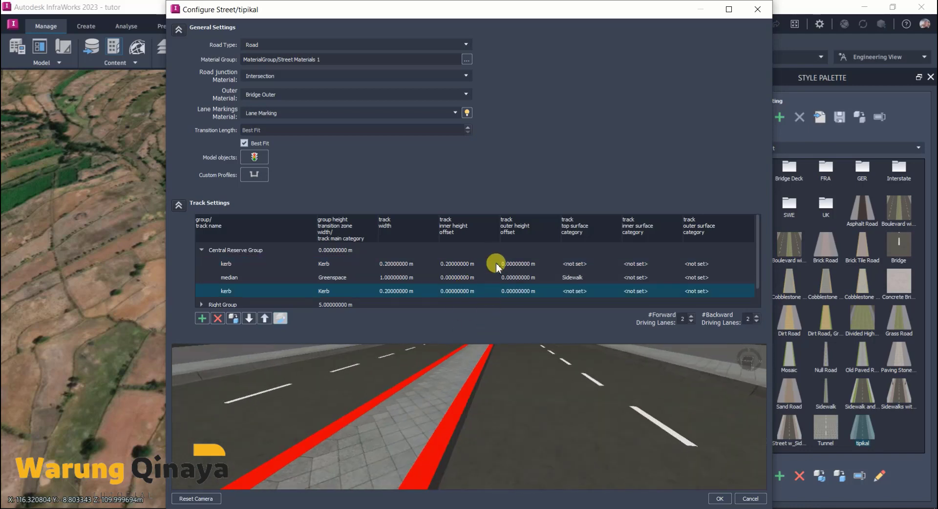
pyautogui.doubleClick(457, 291)
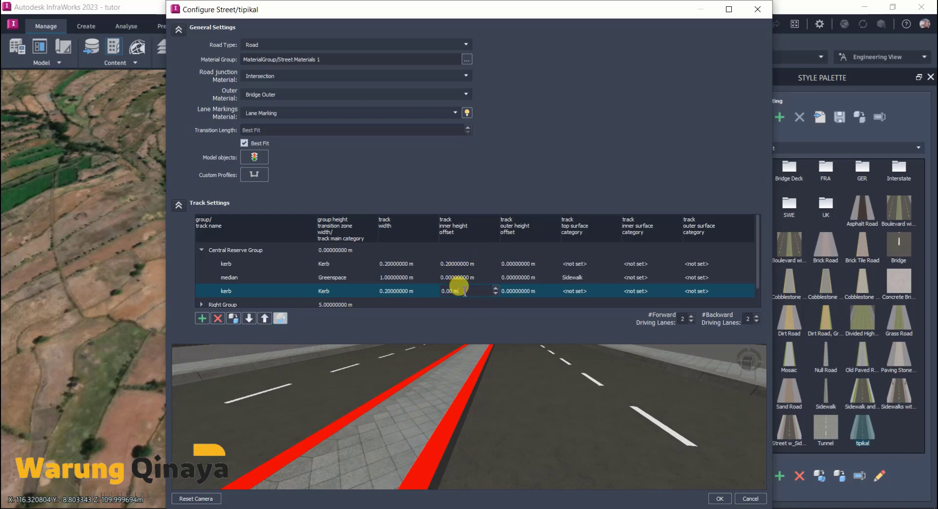
pyautogui.doubleClick(513, 291)
pyautogui.write('-')
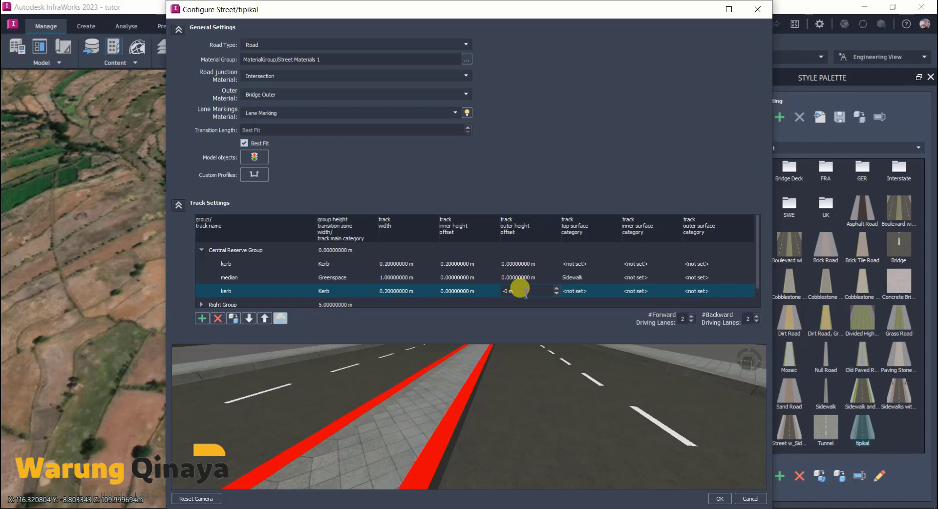
pyautogui.write('.2')
pyautogui.click(526, 264)
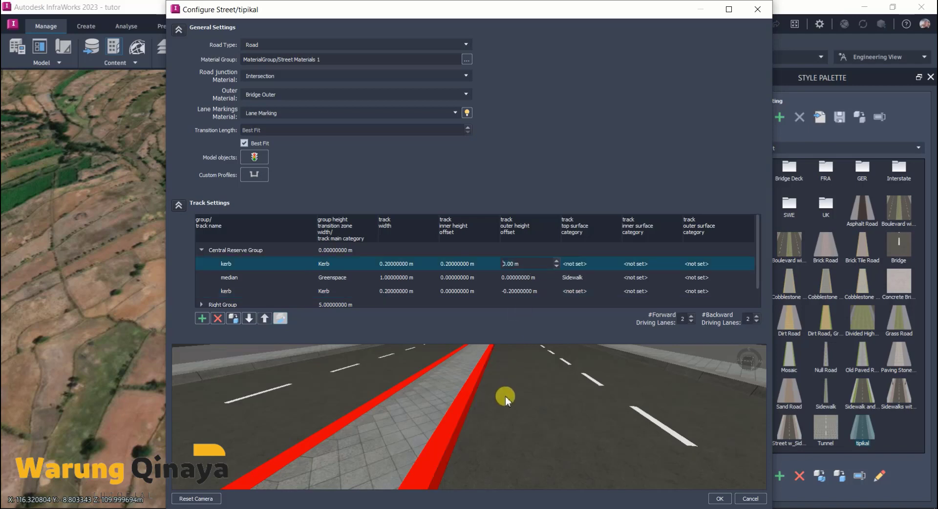
pyautogui.moveTo(495, 416)
pyautogui.mouseDown()
pyautogui.moveTo(479, 405)
pyautogui.moveTo(505, 396)
pyautogui.moveTo(484, 441)
pyautogui.moveTo(456, 449)
pyautogui.moveTo(505, 412)
pyautogui.moveTo(500, 427)
pyautogui.mouseUp()
pyautogui.click(575, 264)
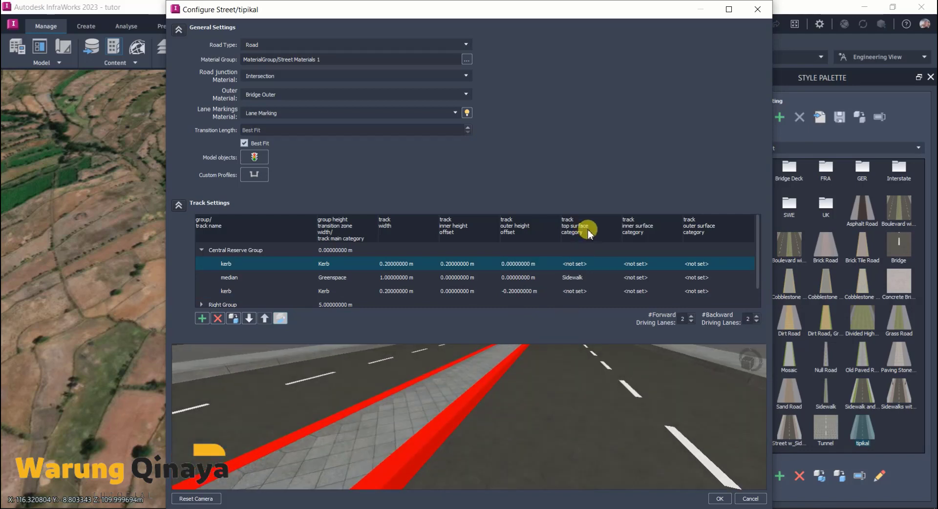
pyautogui.moveTo(503, 439)
pyautogui.mouseDown()
pyautogui.moveTo(477, 432)
pyautogui.moveTo(480, 424)
pyautogui.mouseUp()
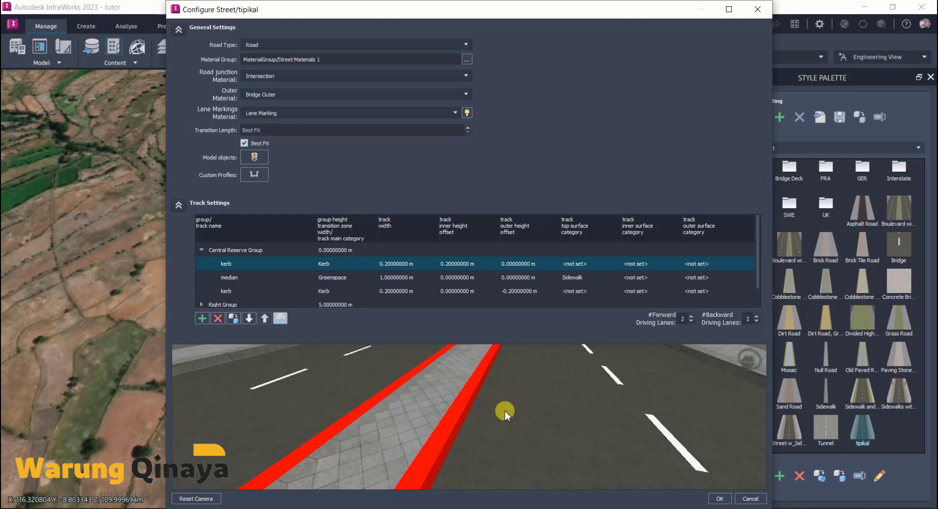
# Set the top surface category of both median-side kerb rows to Curb Top.
pyautogui.click(585, 265)
pyautogui.click(582, 356)
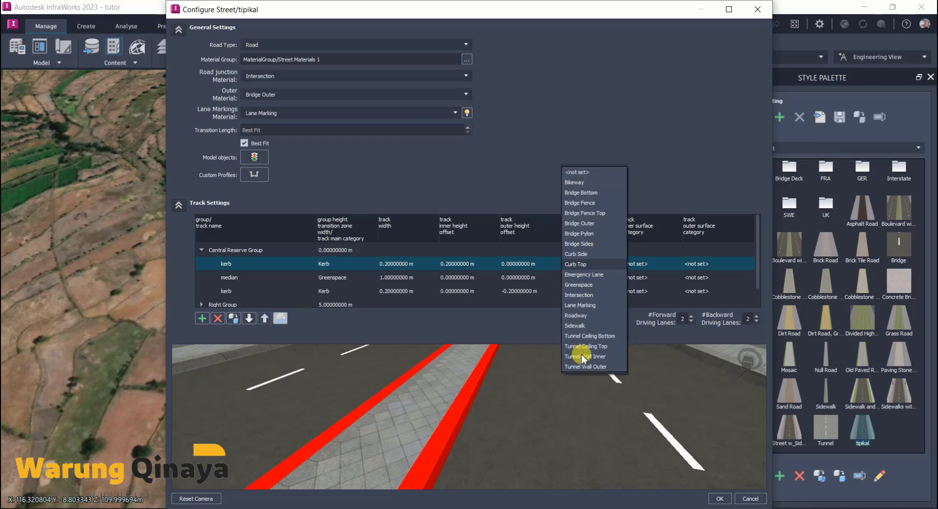
pyautogui.click(458, 391)
pyautogui.click(577, 291)
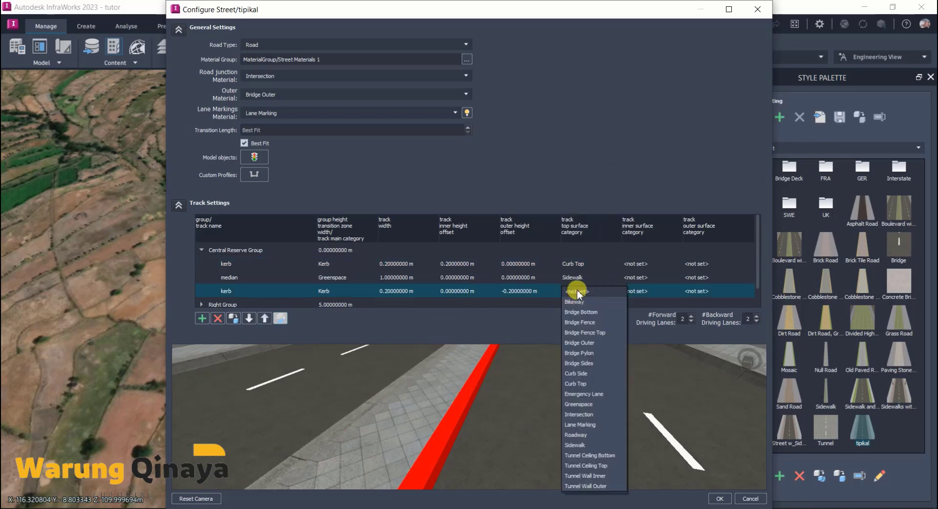
pyautogui.click(584, 383)
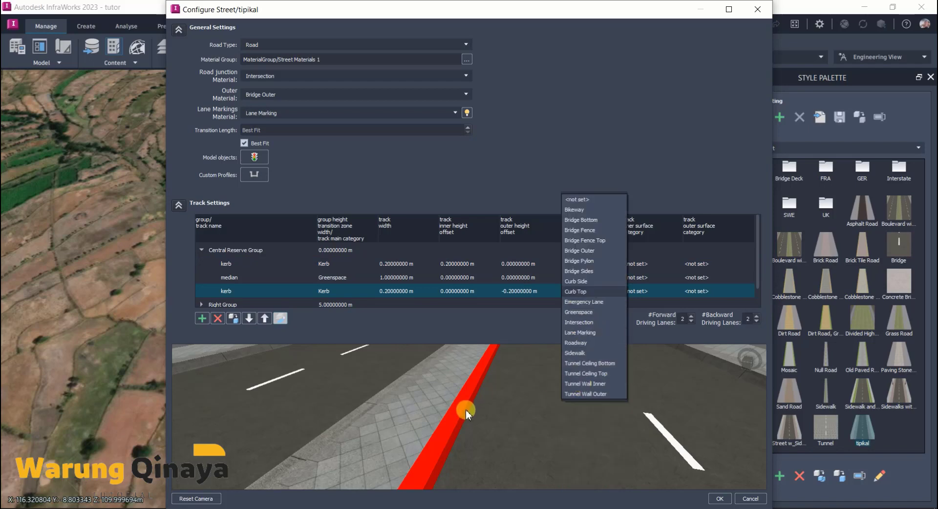
pyautogui.click(466, 410)
pyautogui.scroll(3, 445, 430)
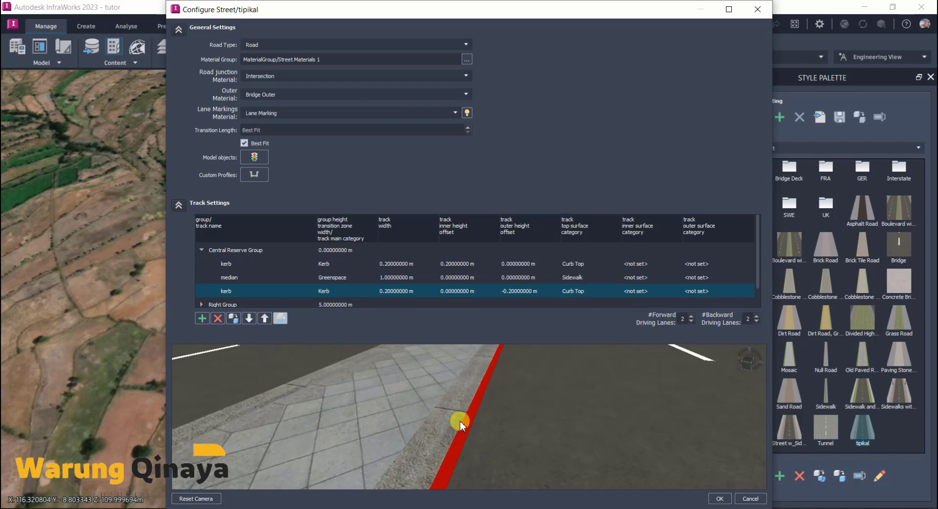
pyautogui.moveTo(460, 421)
pyautogui.mouseDown()
pyautogui.moveTo(419, 458)
pyautogui.moveTo(409, 450)
pyautogui.moveTo(368, 470)
pyautogui.mouseUp()
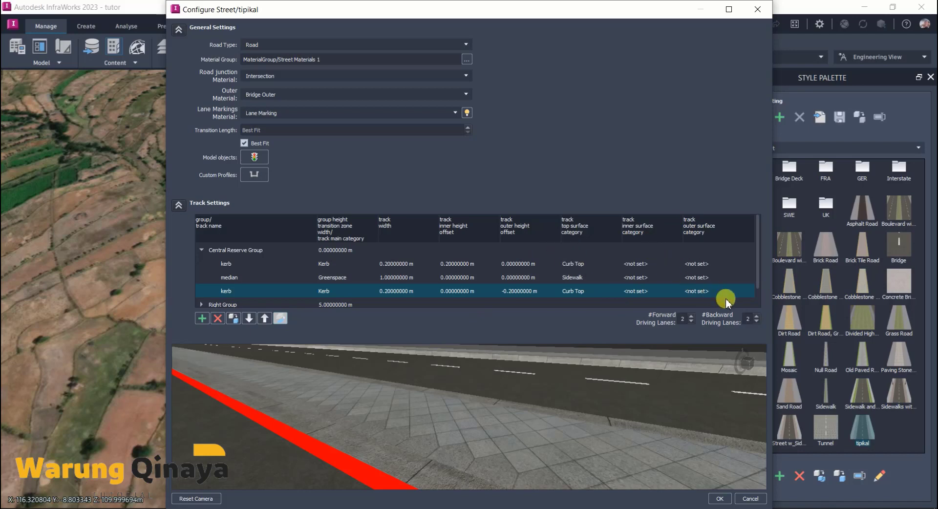
# Set the first median kerb's inner surface category to Curb Side.
pyautogui.click(637, 264)
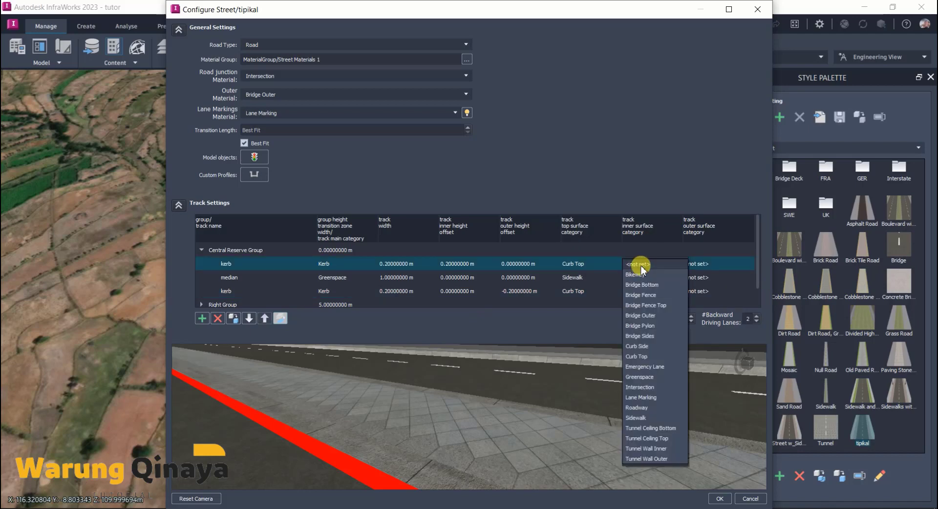
pyautogui.click(641, 347)
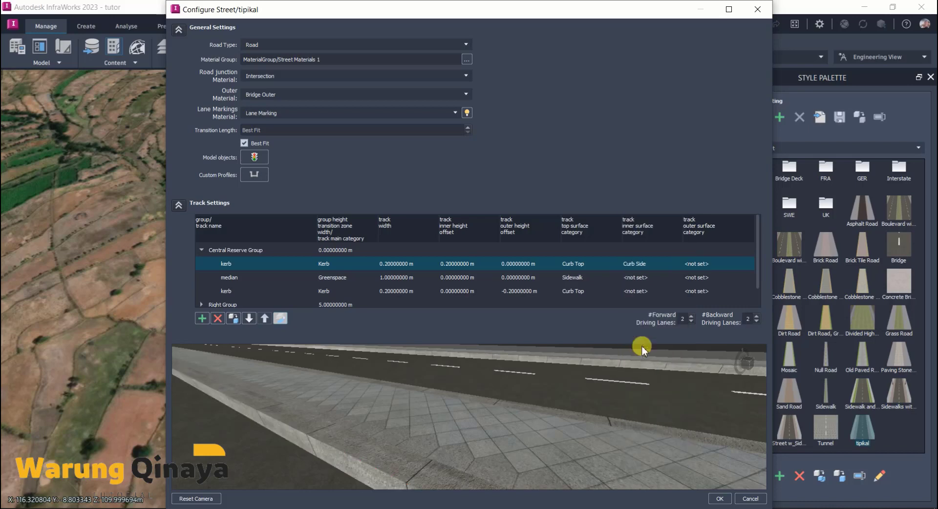
pyautogui.moveTo(557, 429); pyautogui.dragTo(421, 433)
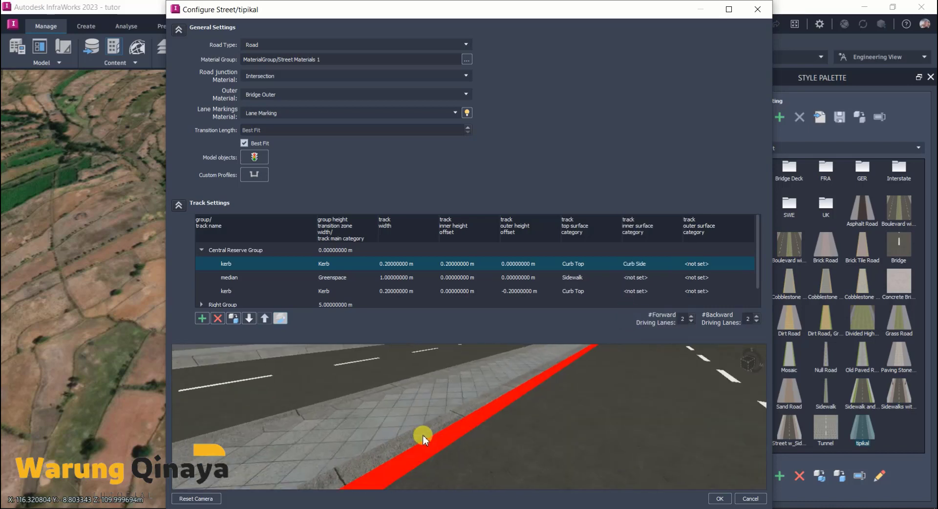
# Give the second kerb a Curb Side outer surface, leaving its inner surface <not set>.
pyautogui.click(636, 292)
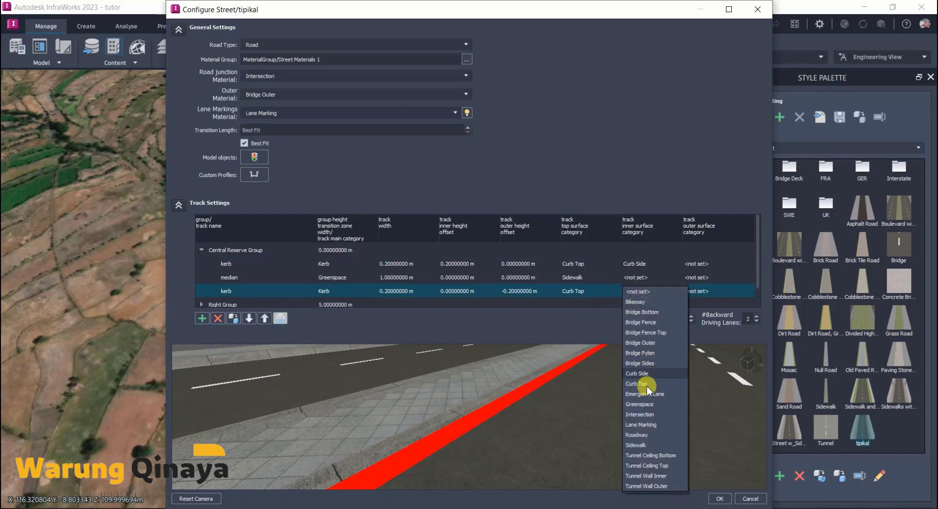
pyautogui.click(640, 372)
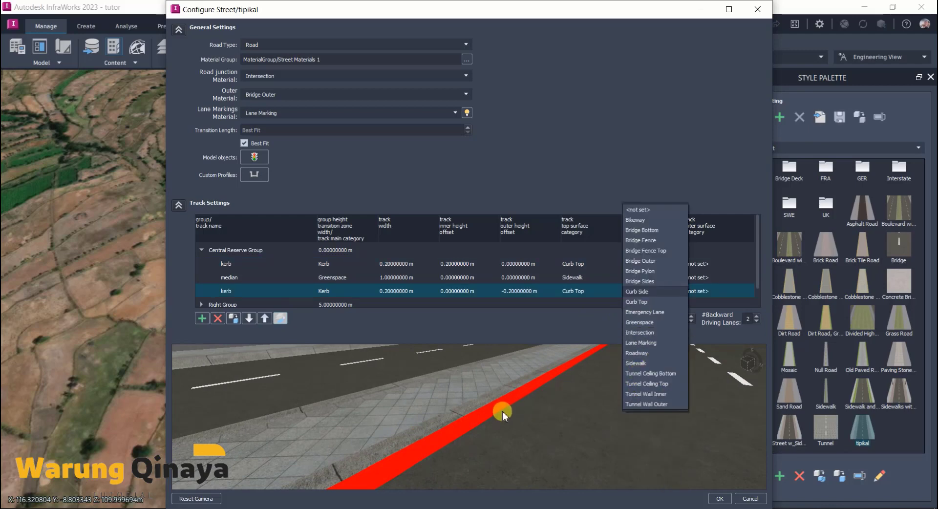
pyautogui.click(502, 412)
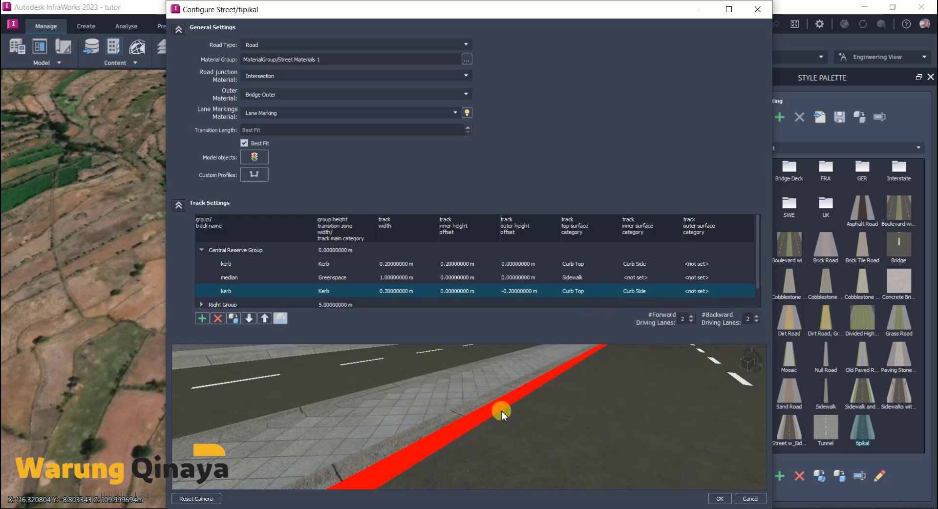
pyautogui.click(646, 291)
pyautogui.click(640, 206)
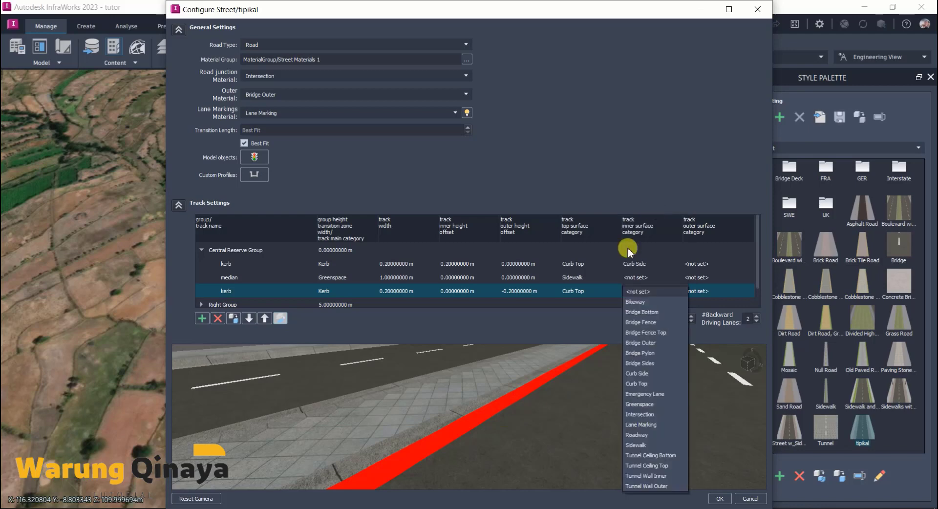
pyautogui.click(606, 292)
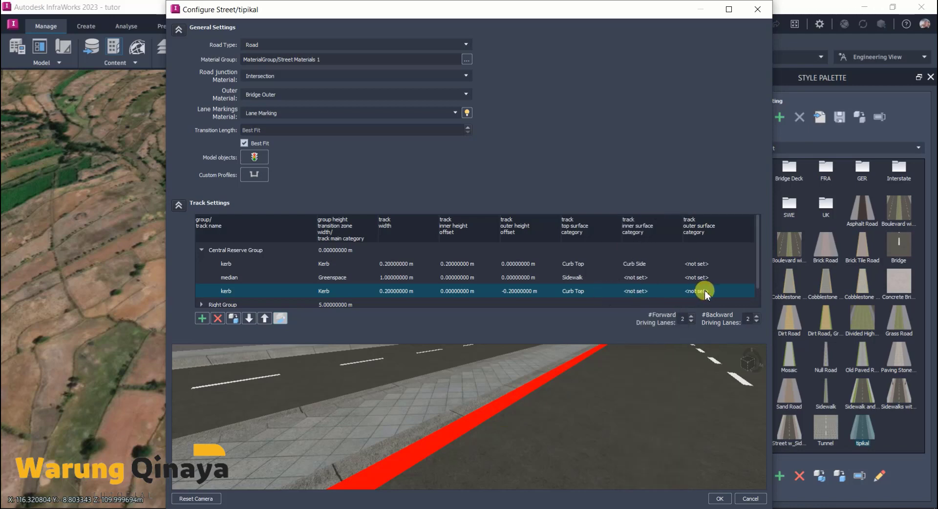
pyautogui.click(705, 292)
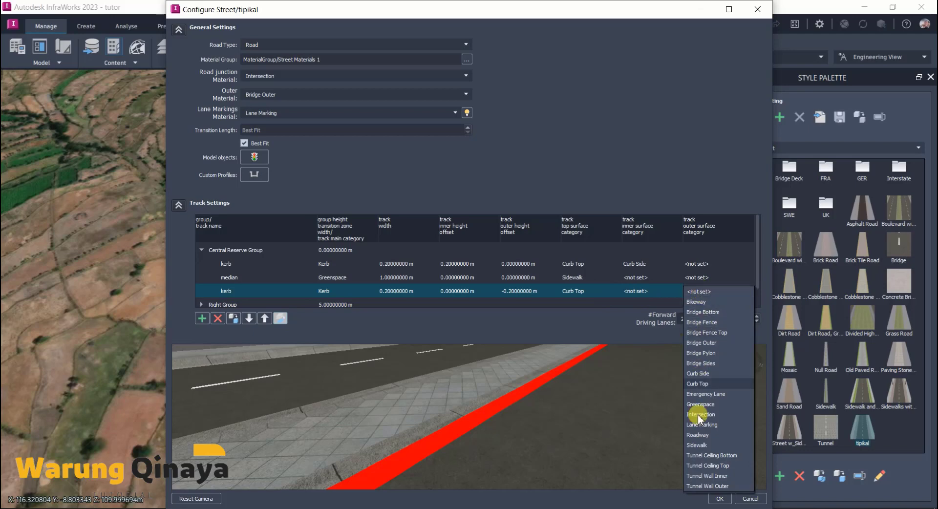
pyautogui.click(707, 373)
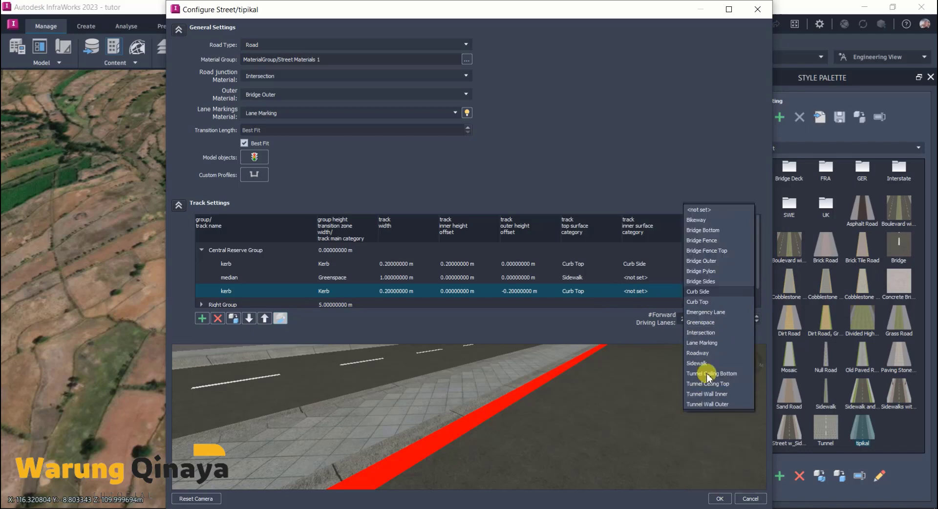
pyautogui.click(648, 403)
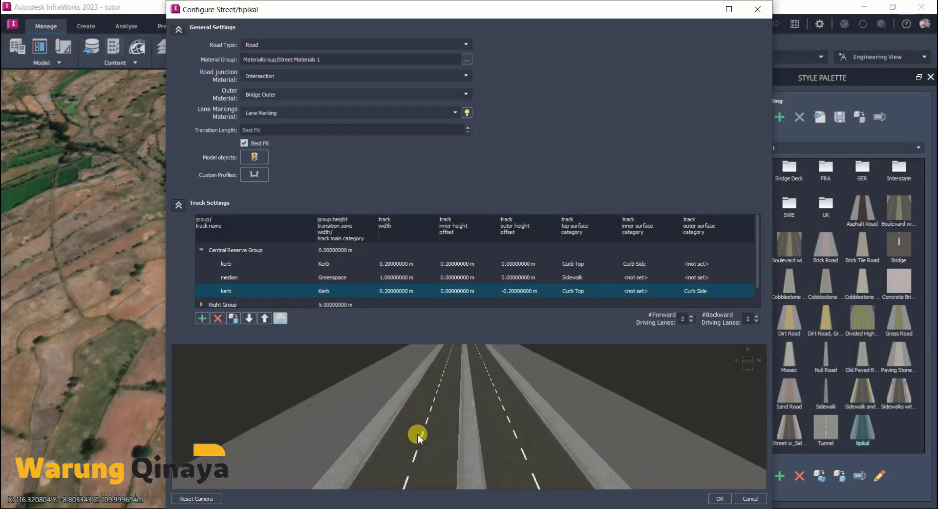
# Inspect the median kerbs in the preview and save the tipikal style.
pyautogui.moveTo(417, 434)
pyautogui.mouseDown()
pyautogui.moveTo(436, 404)
pyautogui.moveTo(461, 450)
pyautogui.moveTo(494, 418)
pyautogui.moveTo(497, 436)
pyautogui.moveTo(452, 434)
pyautogui.moveTo(470, 441)
pyautogui.moveTo(482, 426)
pyautogui.moveTo(360, 430)
pyautogui.moveTo(356, 390)
pyautogui.moveTo(573, 462)
pyautogui.moveTo(569, 422)
pyautogui.moveTo(480, 427)
pyautogui.mouseUp()
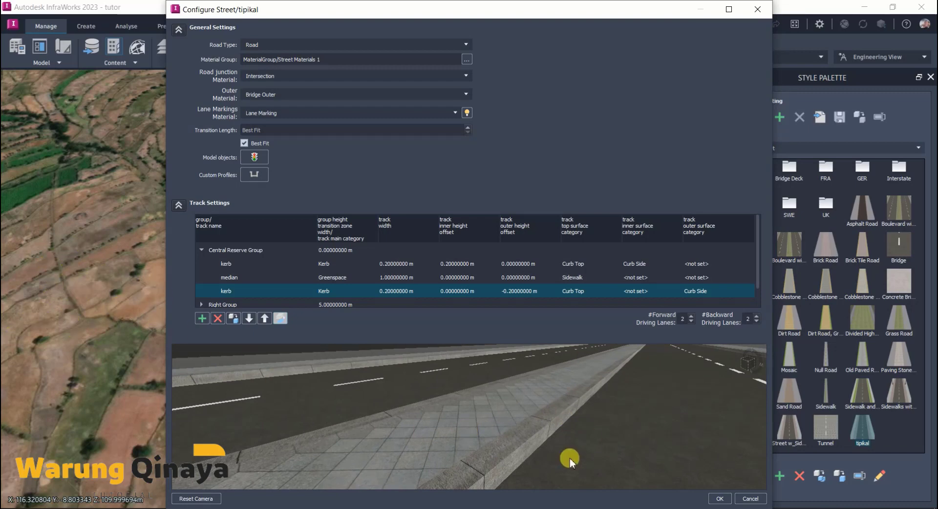
pyautogui.moveTo(574, 462); pyautogui.dragTo(559, 432)
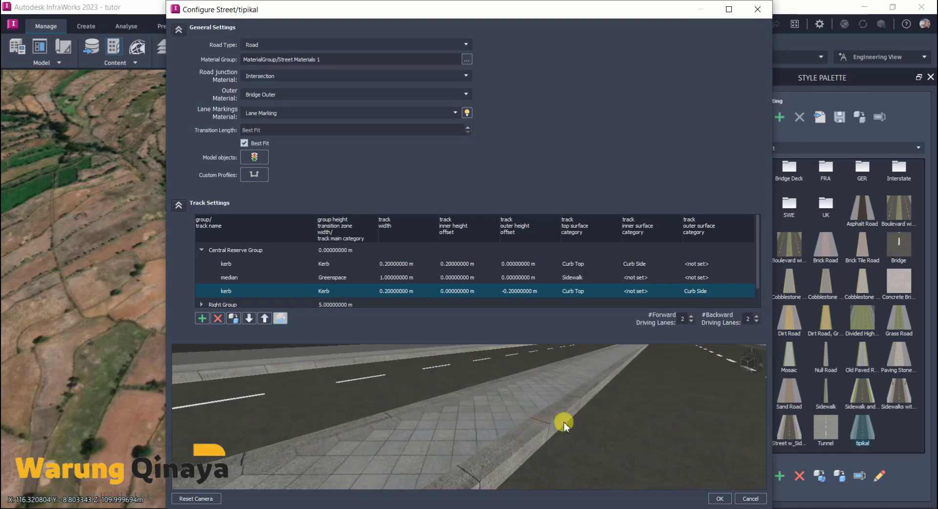
pyautogui.moveTo(564, 425)
pyautogui.mouseDown()
pyautogui.moveTo(539, 432)
pyautogui.moveTo(528, 421)
pyautogui.mouseUp()
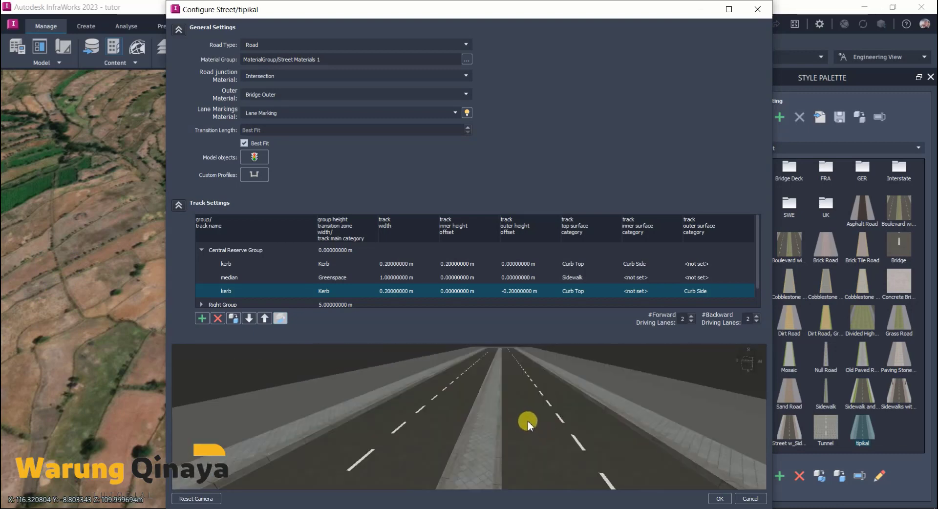
pyautogui.click(719, 499)
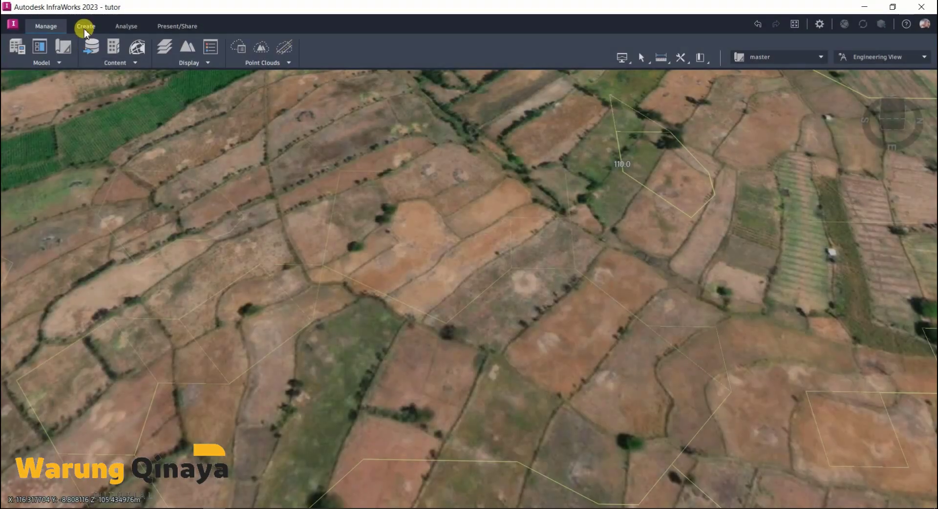
# Start a new planning road and show the draw styles as large thumbnails.
pyautogui.click(86, 26)
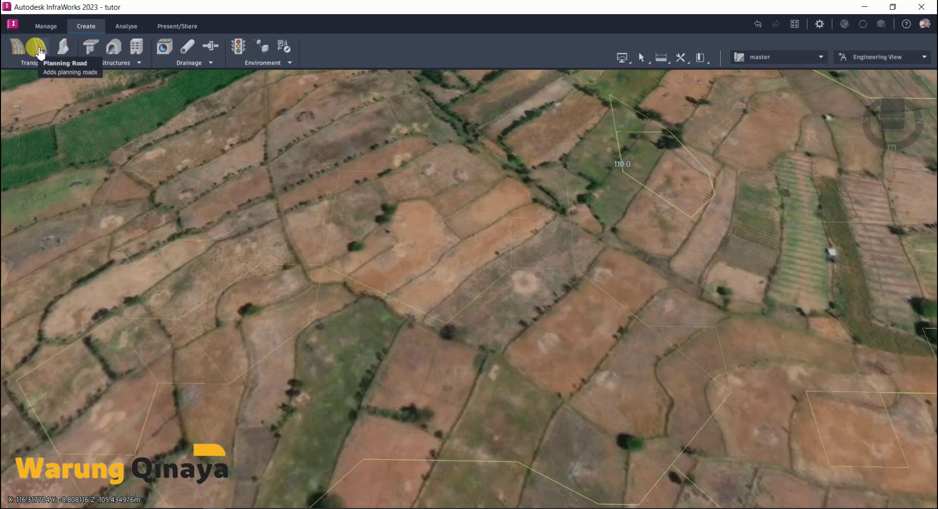
pyautogui.click(39, 47)
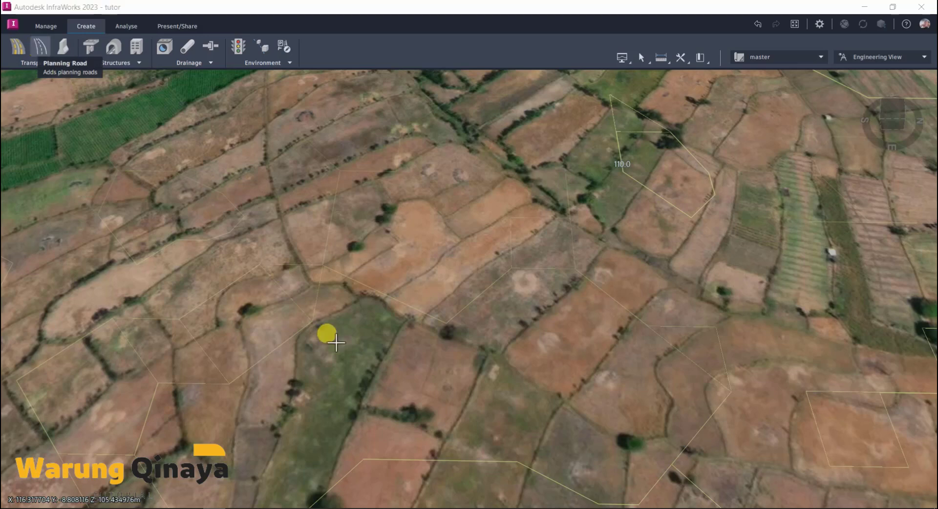
pyautogui.moveTo(277, 336); pyautogui.dragTo(204, 90)
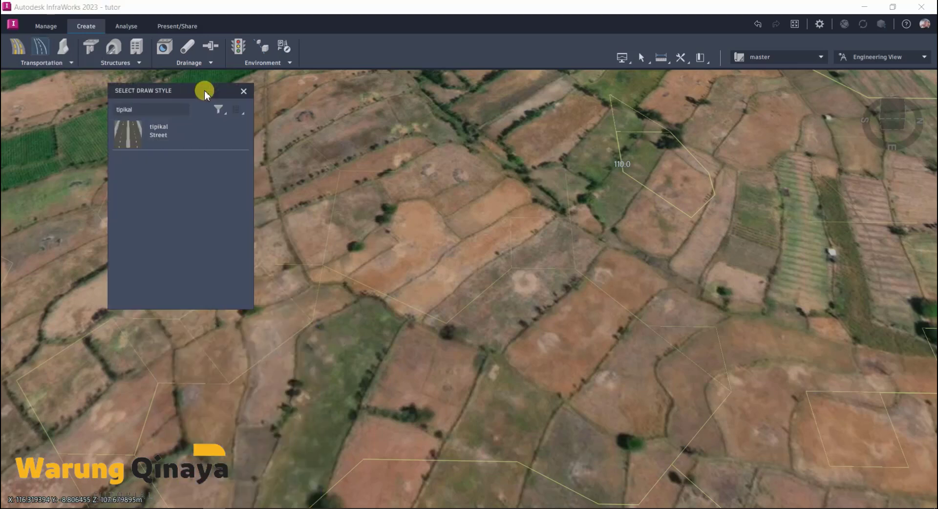
pyautogui.click(237, 111)
pyautogui.click(220, 123)
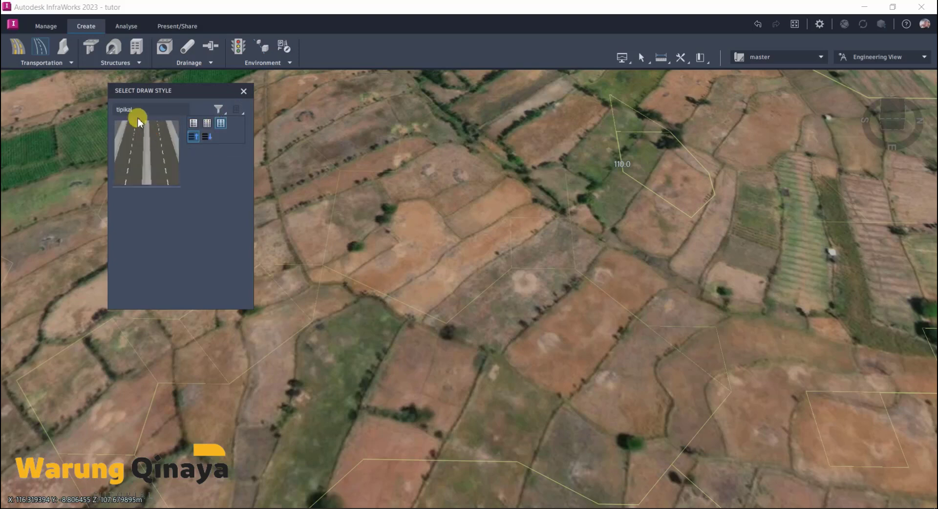
# Filter the styles with 'ipl', choose tipikal, and place the road's first point.
pyautogui.press('BackSpace')
pyautogui.press('BackSpace')
pyautogui.press('BackSpace')
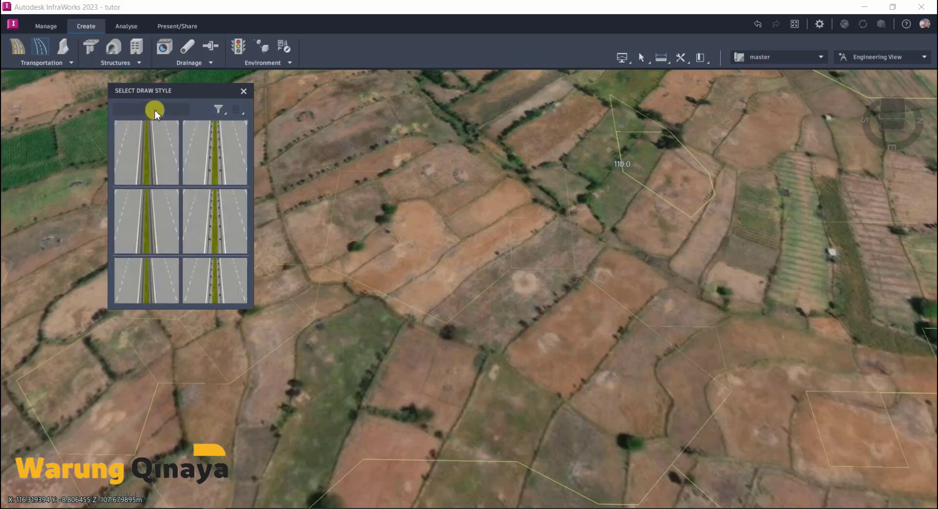
pyautogui.write('tip')
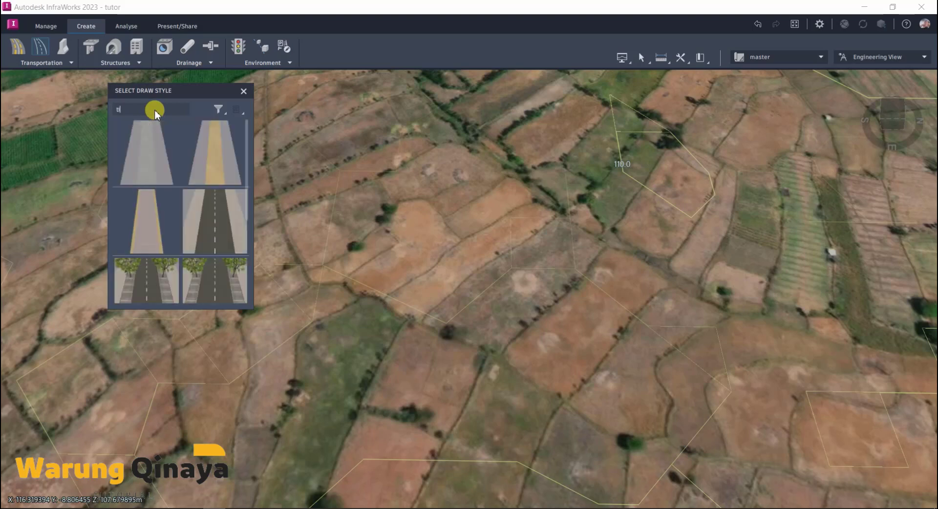
pyautogui.write('ikal')
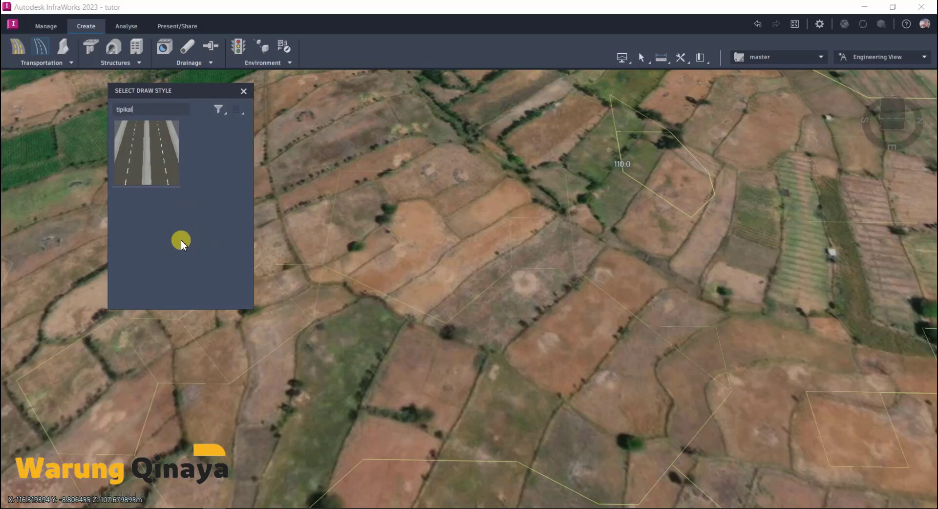
pyautogui.click(143, 159)
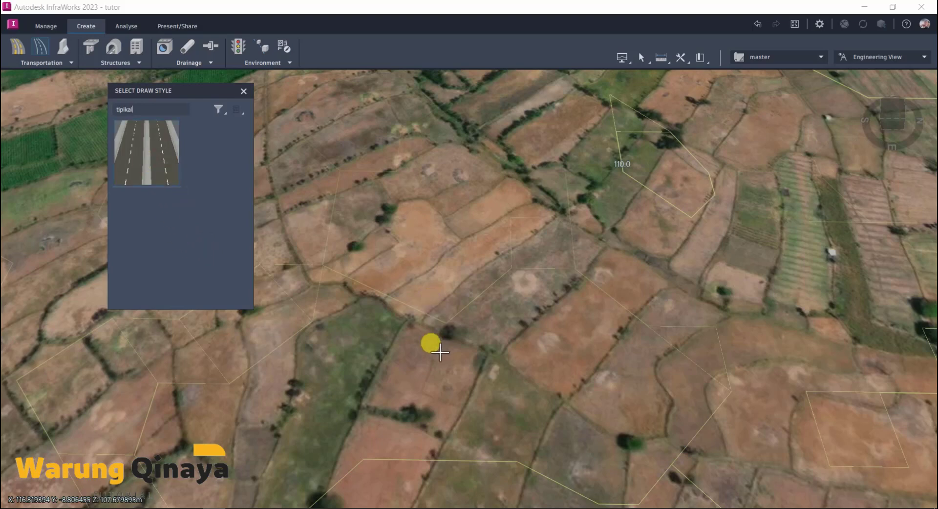
pyautogui.click(324, 356)
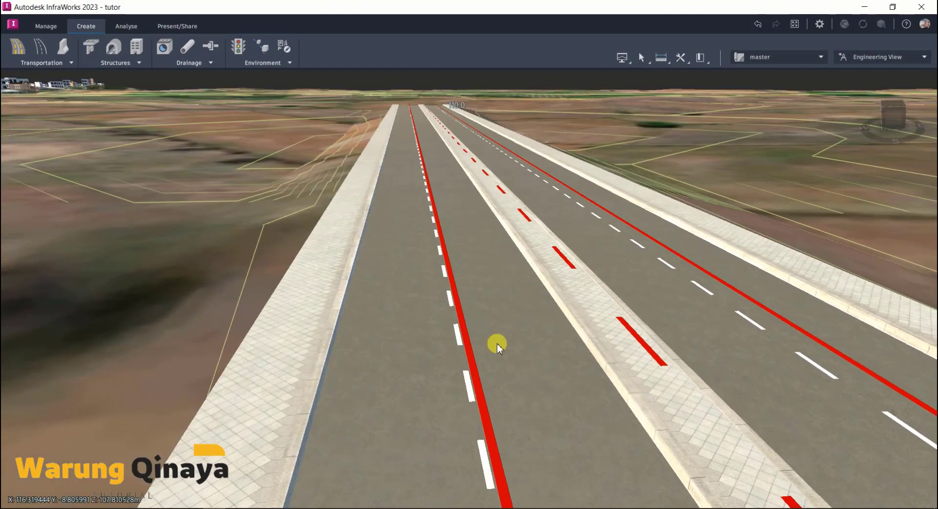
# Convert the newly drawn tipikal road into a component road.
pyautogui.moveTo(497, 343)
pyautogui.mouseDown()
pyautogui.moveTo(377, 371)
pyautogui.moveTo(602, 348)
pyautogui.mouseUp()
pyautogui.moveTo(461, 337); pyautogui.dragTo(462, 343)
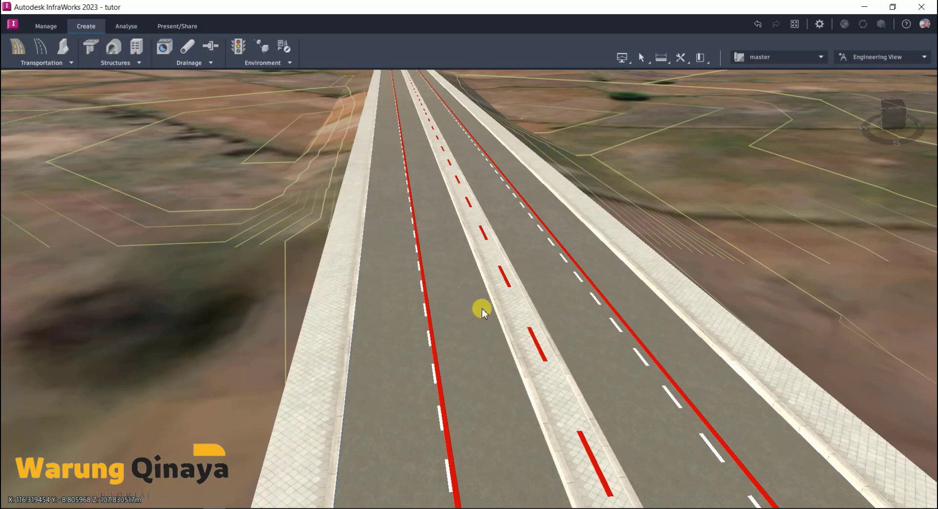
pyautogui.click(452, 310)
pyautogui.rightClick(458, 309)
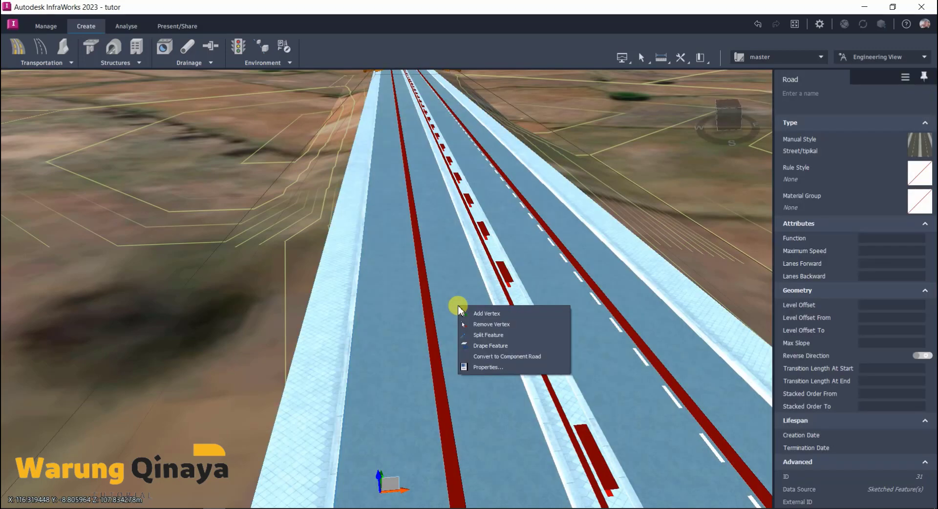
pyautogui.click(496, 357)
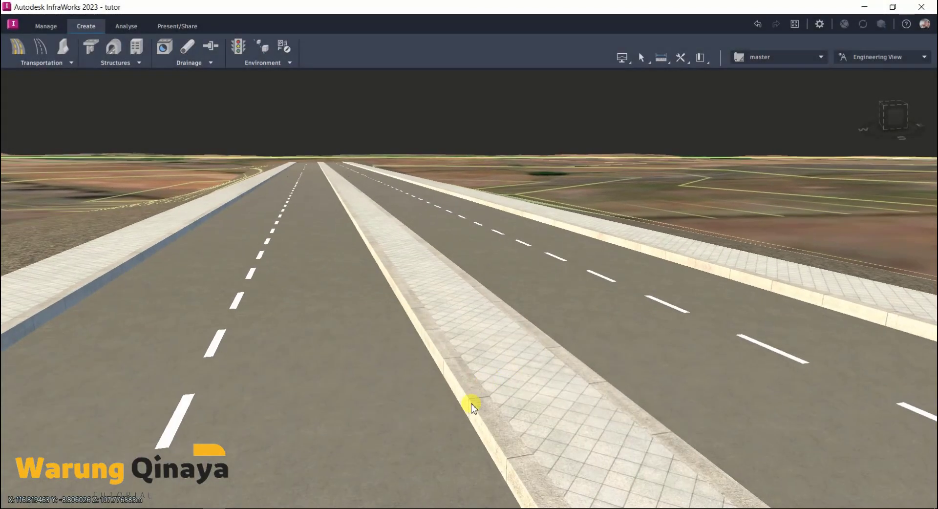
# Swap the first median kerb for a Curb & Gutter component.
pyautogui.click(474, 398)
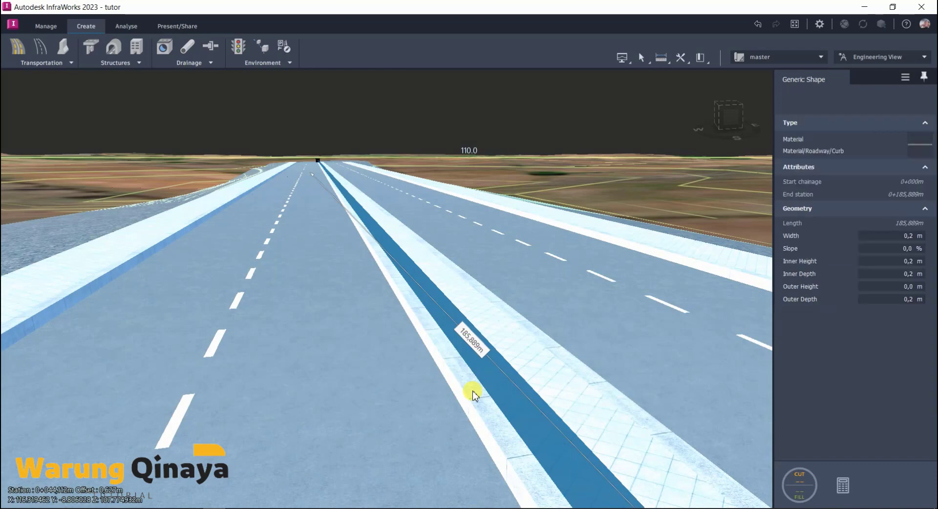
pyautogui.rightClick(473, 390)
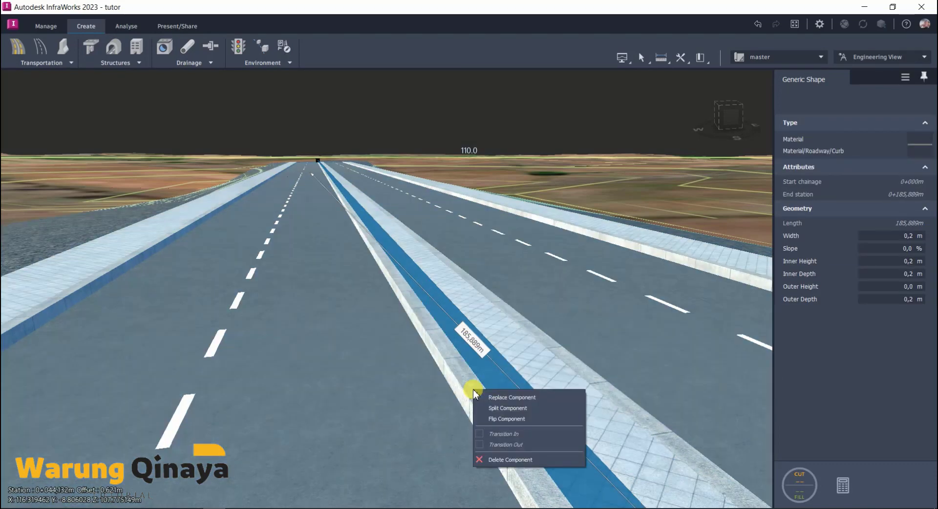
pyautogui.click(508, 397)
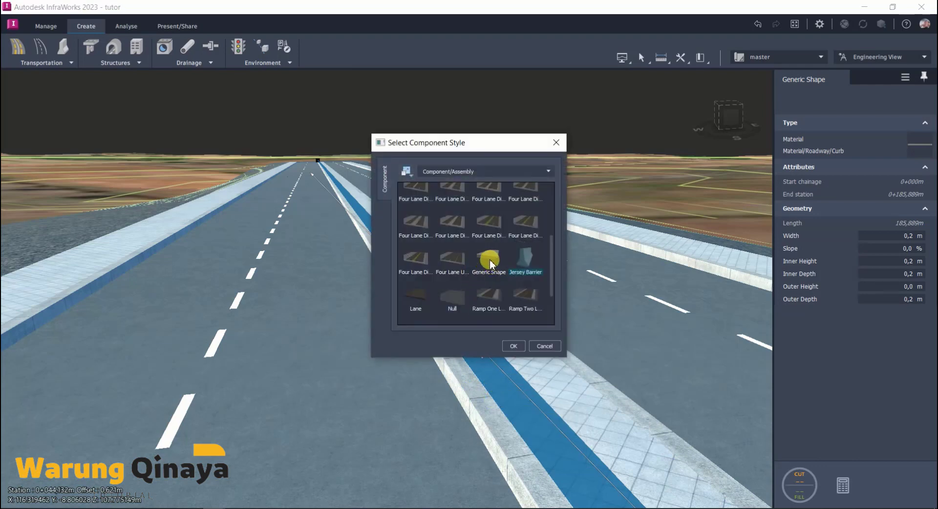
pyautogui.scroll(3, 490, 264)
pyautogui.scroll(-3, 491, 255)
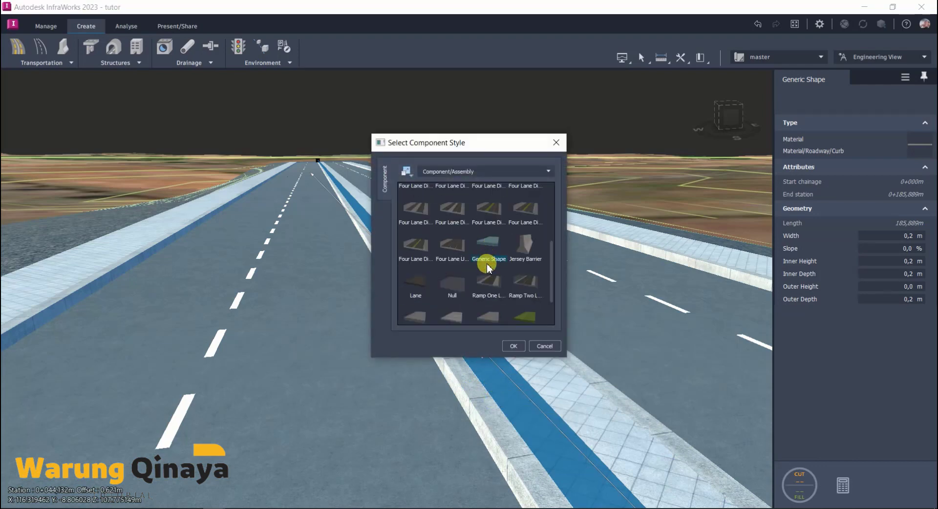
pyautogui.scroll(2, 486, 295)
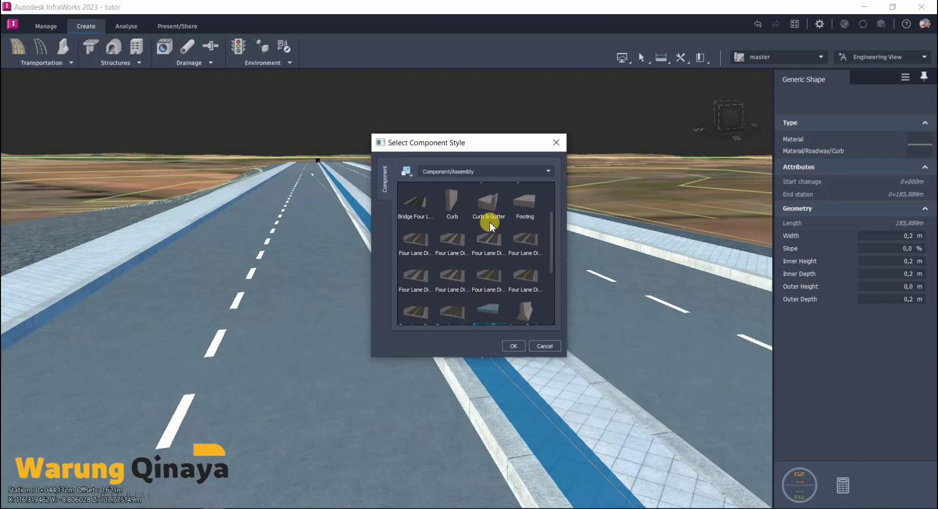
pyautogui.click(513, 348)
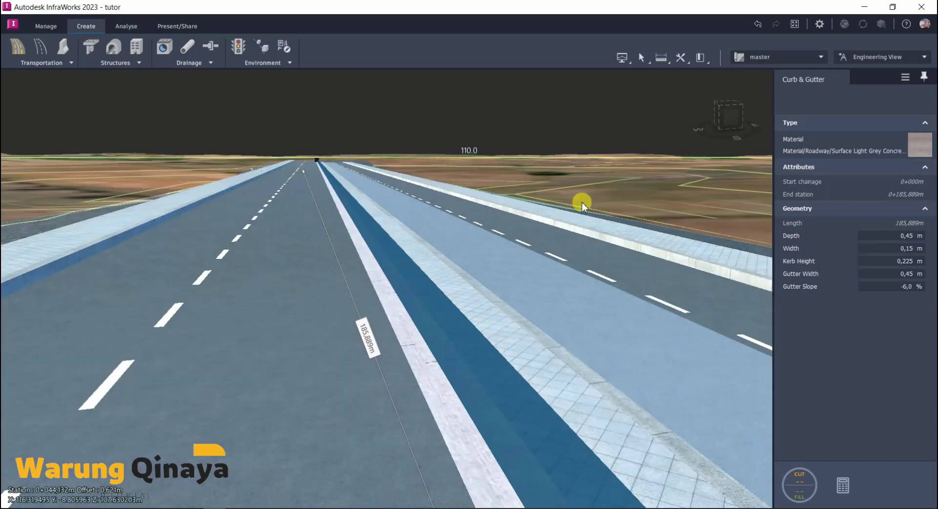
pyautogui.press('Escape')
pyautogui.scroll(5, 493, 316)
pyautogui.moveTo(494, 320)
pyautogui.mouseDown(button='middle')
pyautogui.moveTo(439, 332)
pyautogui.moveTo(486, 296)
pyautogui.moveTo(398, 335)
pyautogui.moveTo(460, 342)
pyautogui.moveTo(356, 345)
pyautogui.mouseUp(button='middle')
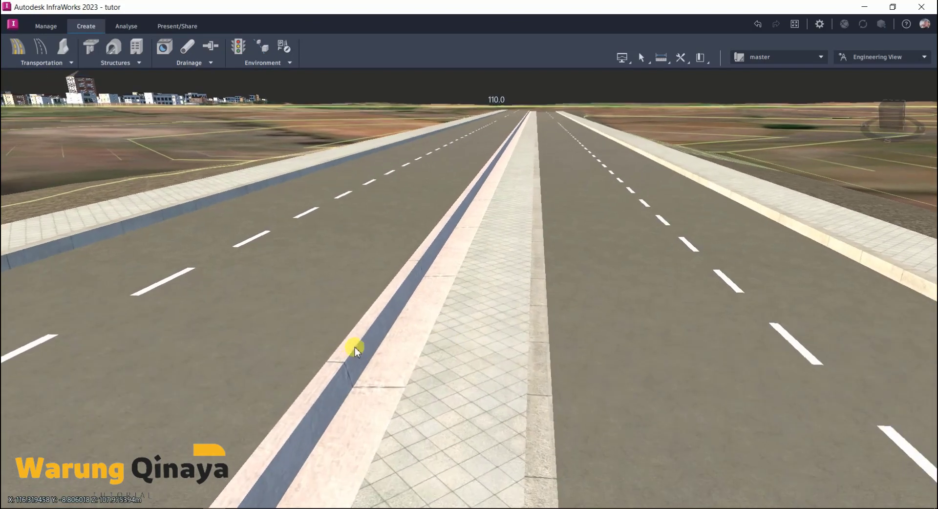
# Flip the median's Curb & Gutter component so its gutter faces the roadway.
pyautogui.moveTo(494, 344); pyautogui.dragTo(373, 331, button='middle')
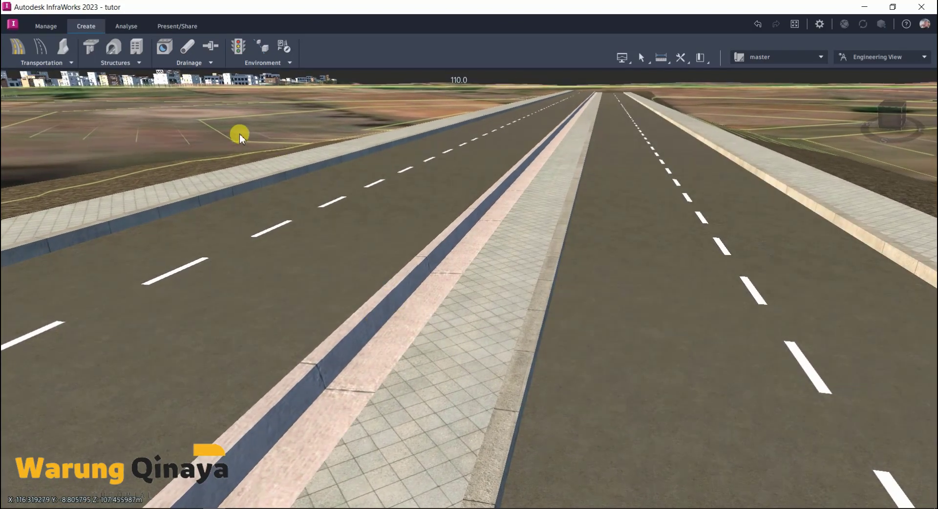
pyautogui.moveTo(240, 133); pyautogui.dragTo(379, 323, button='middle')
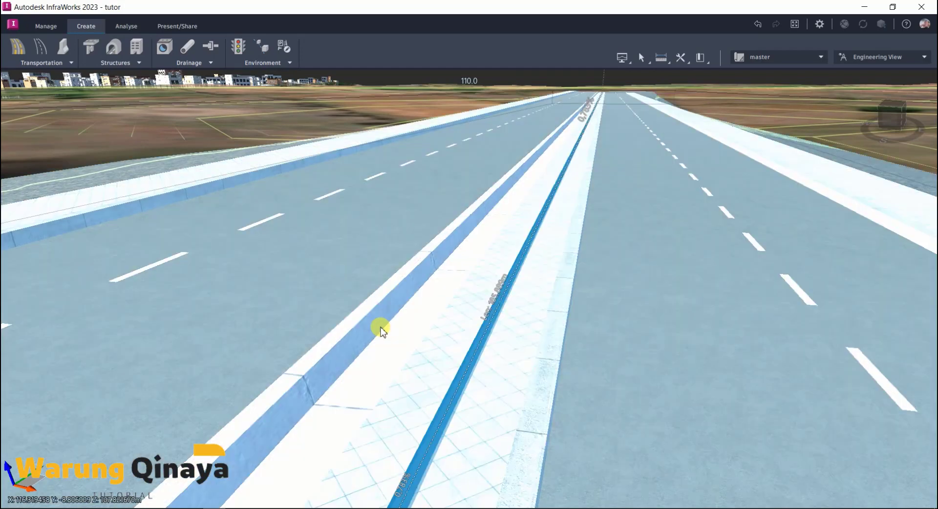
pyautogui.click(382, 324)
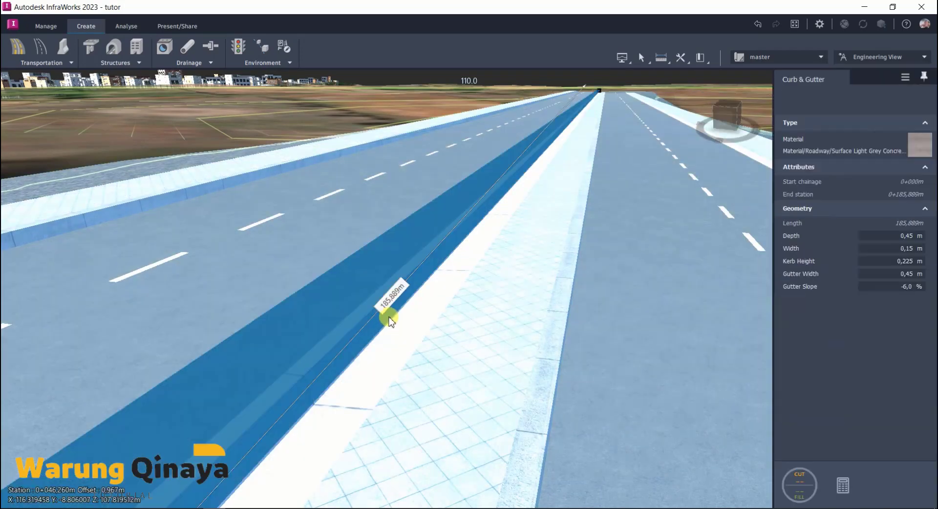
pyautogui.rightClick(394, 311)
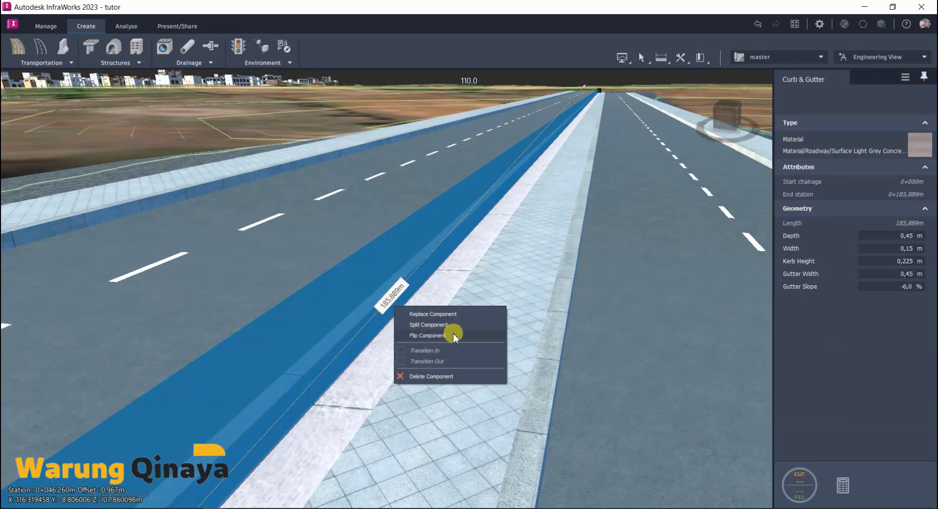
pyautogui.click(446, 336)
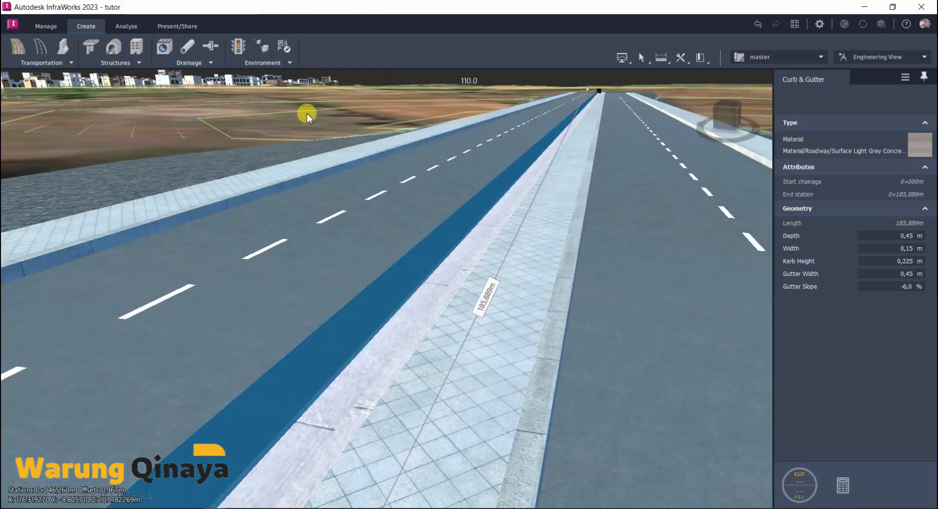
pyautogui.click(307, 116)
pyautogui.moveTo(433, 266)
pyautogui.keyDown('shift'); pyautogui.mouseDown(button='middle')
pyautogui.moveTo(508, 270)
pyautogui.moveTo(307, 266)
pyautogui.moveTo(449, 312)
pyautogui.moveTo(419, 324)
pyautogui.moveTo(489, 368)
pyautogui.moveTo(473, 360)
pyautogui.mouseUp(button='middle'); pyautogui.keyUp('shift')
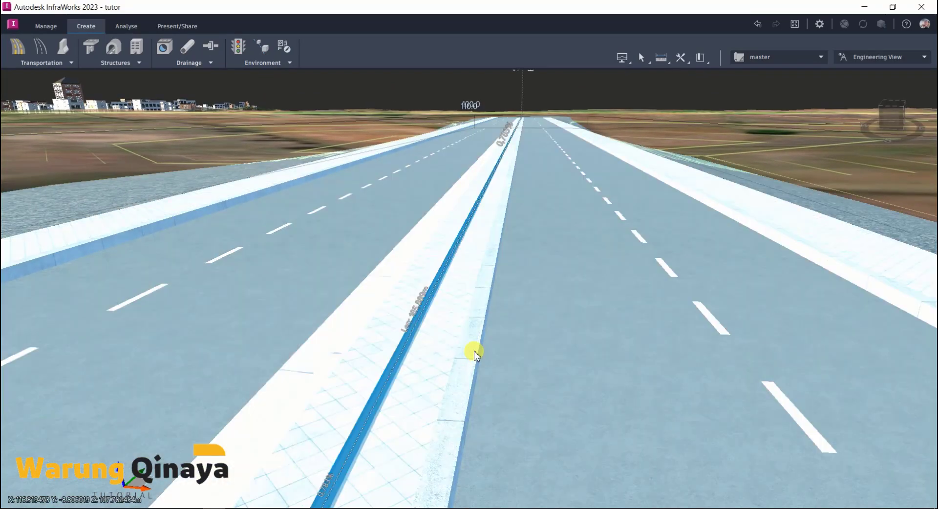
# Replace the other median kerb with Curb & Gutter and flip it outward.
pyautogui.click(474, 353)
pyautogui.rightClick(474, 353)
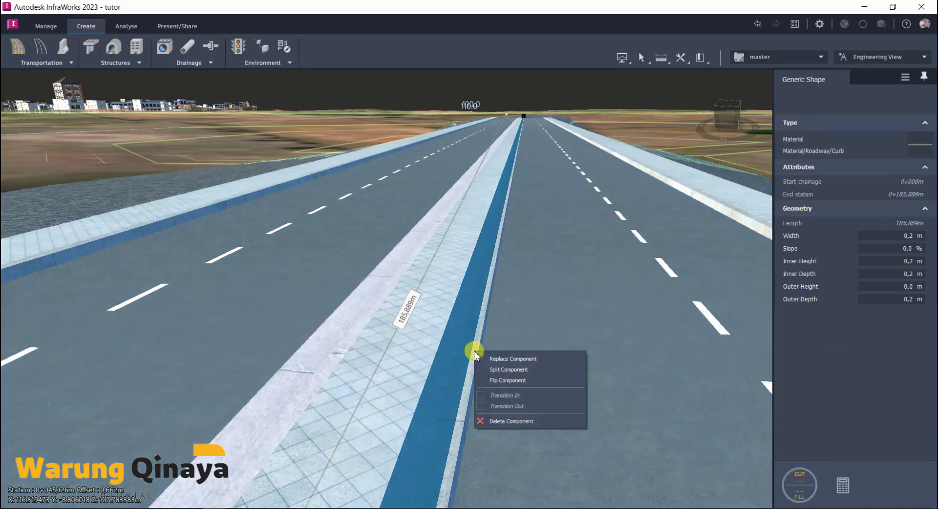
pyautogui.click(505, 360)
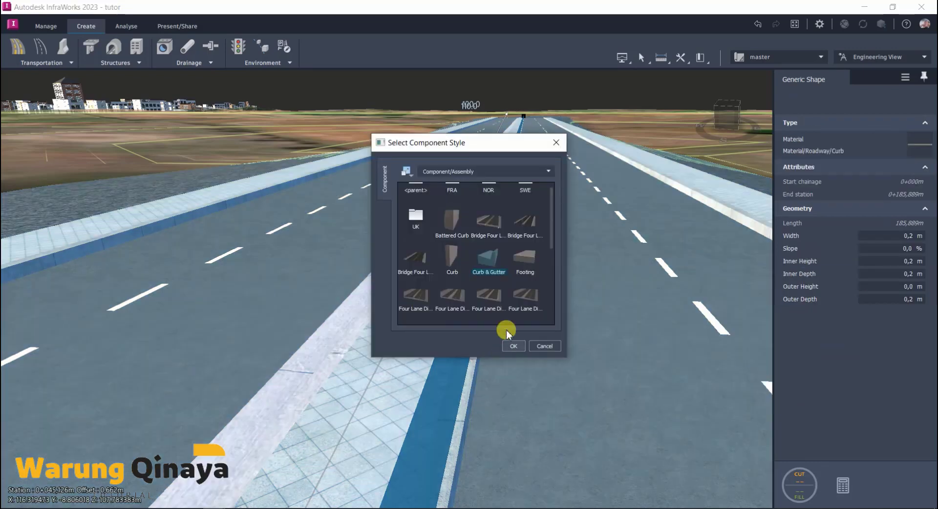
pyautogui.click(513, 347)
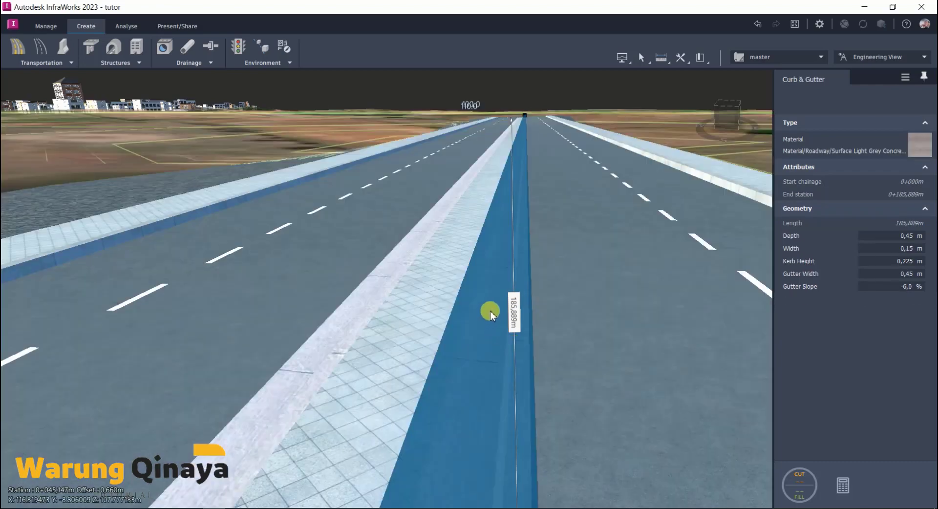
pyautogui.rightClick(490, 310)
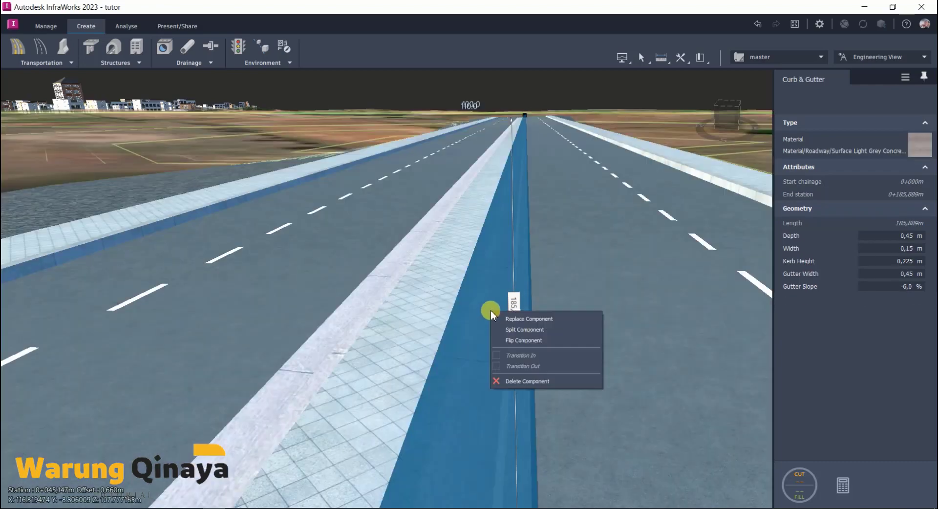
pyautogui.click(517, 339)
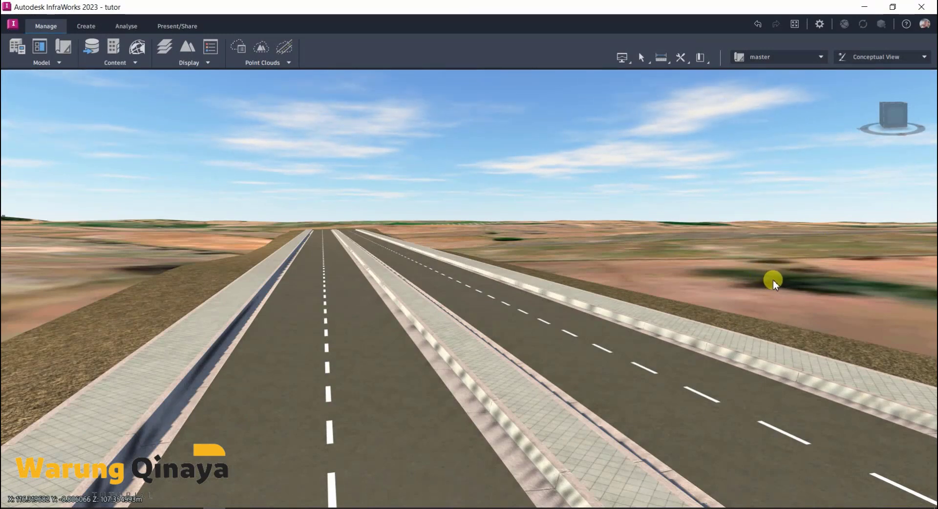
# Orbit to centre the finished divided road with its curb-and-gutter median.
pyautogui.moveTo(741, 286)
pyautogui.mouseDown()
pyautogui.moveTo(734, 286)
pyautogui.moveTo(743, 283)
pyautogui.mouseUp()
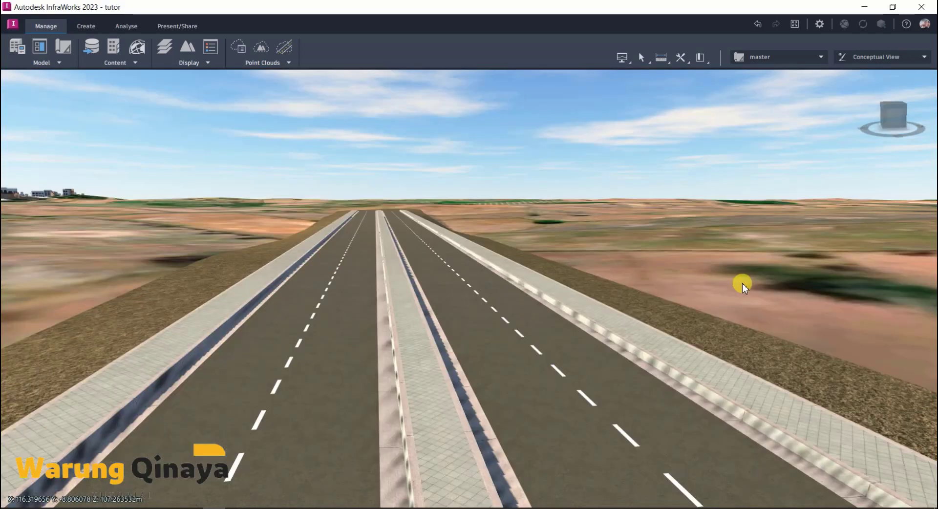